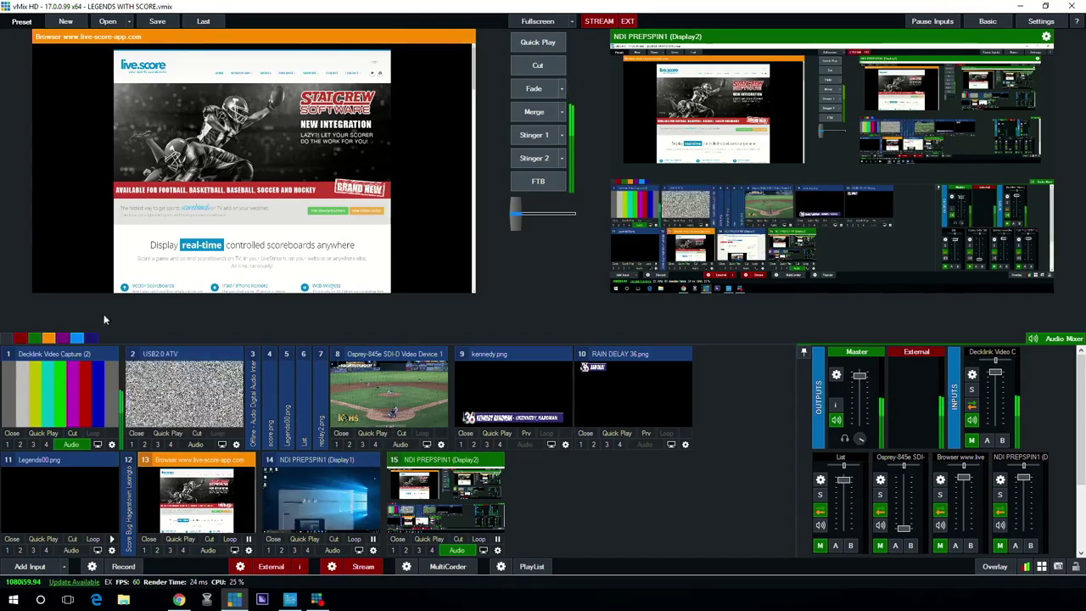
- Preview input 14 NDI PREPSPIN1 (Display1) and fade it to program output
left_click(317, 482)
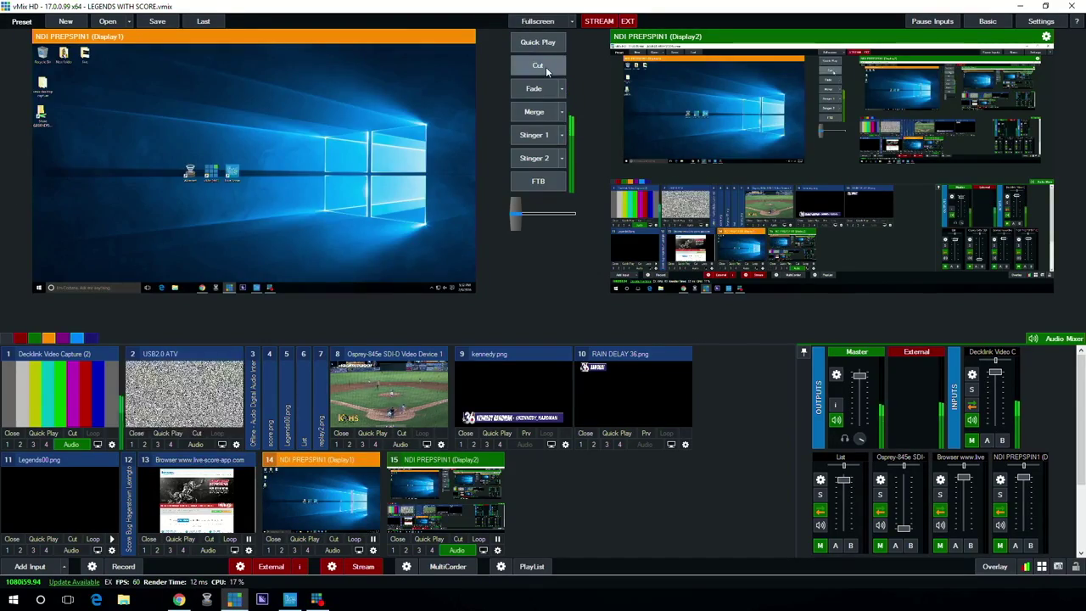
left_click(534, 89)
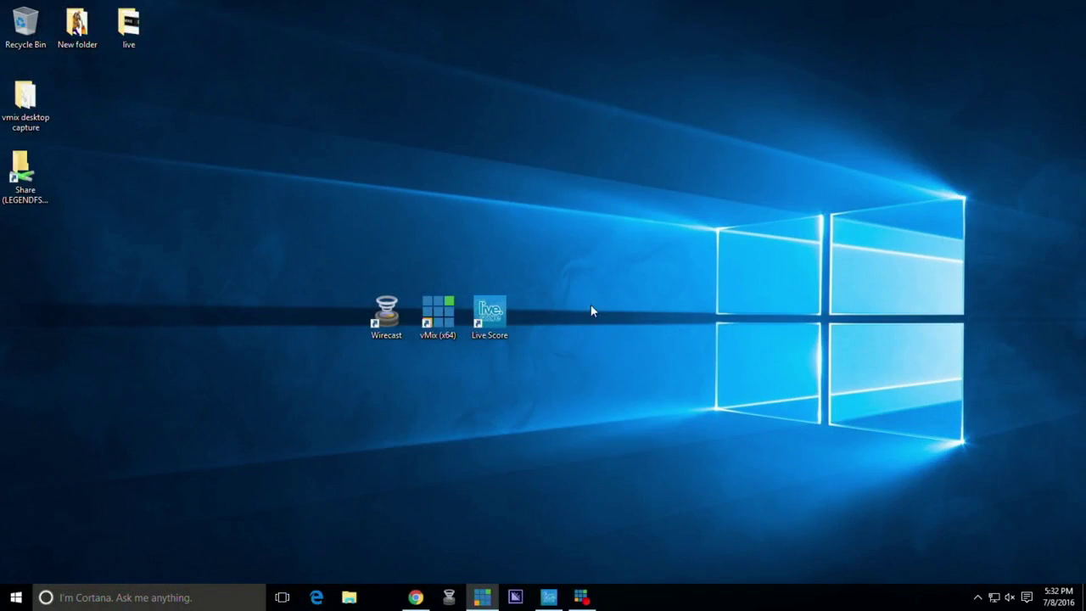
- Launch Live Score from its desktop shortcut
double_click(499, 315)
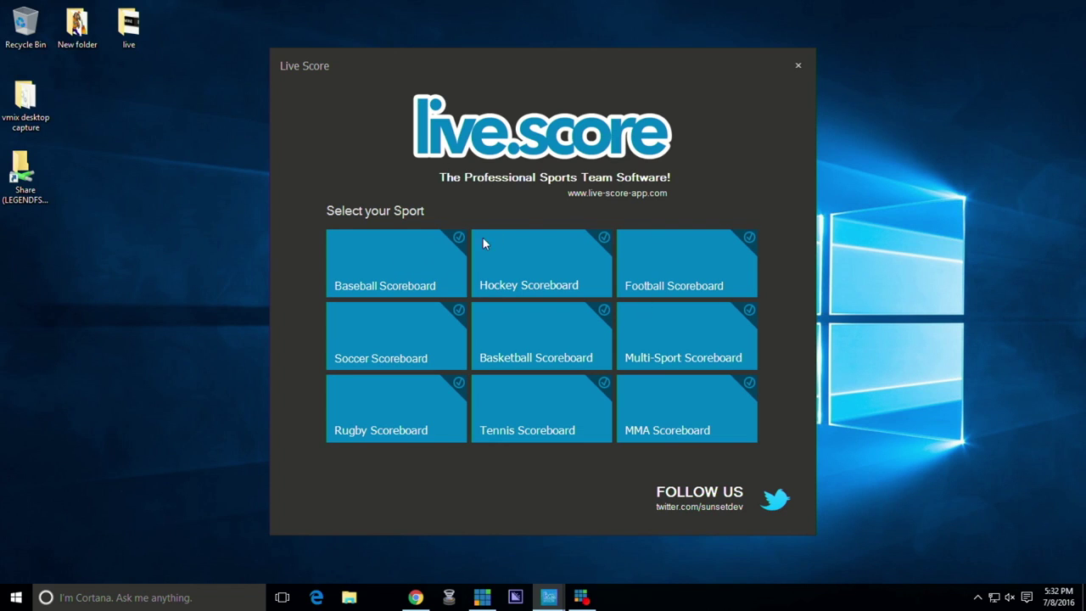
- Start the Baseball Scoreboard, reset the game to zero, and submit the DRIVE and LEX team names
left_click(418, 268)
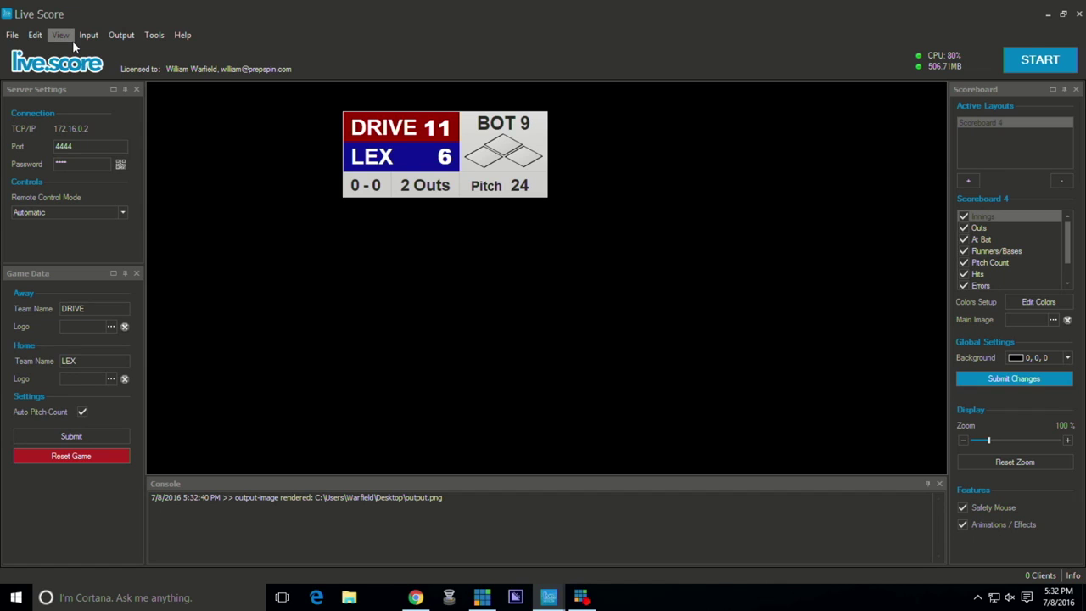
left_click(85, 458)
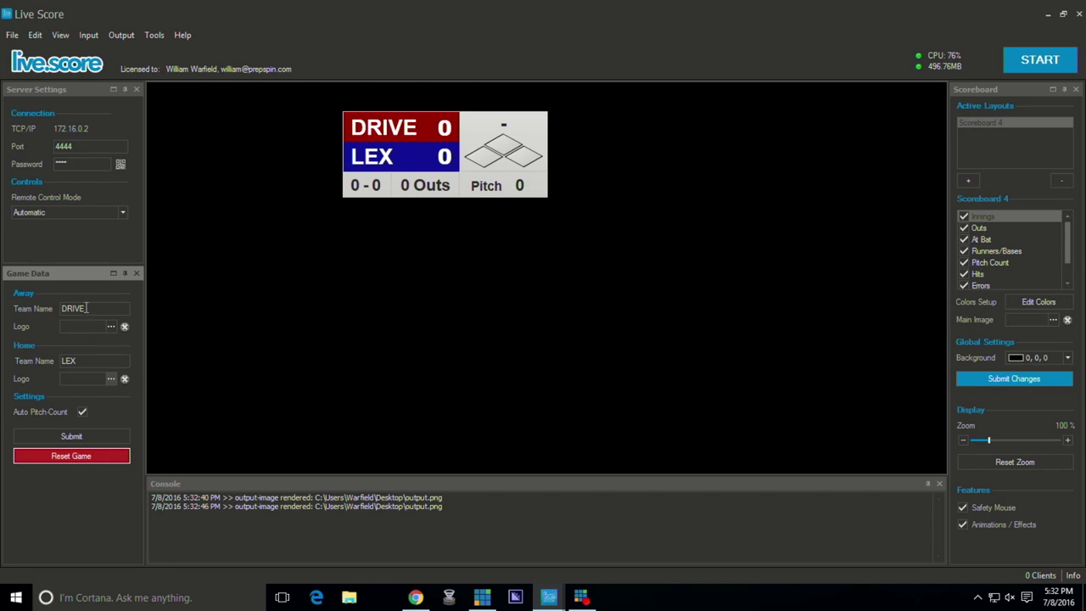
left_click(104, 309)
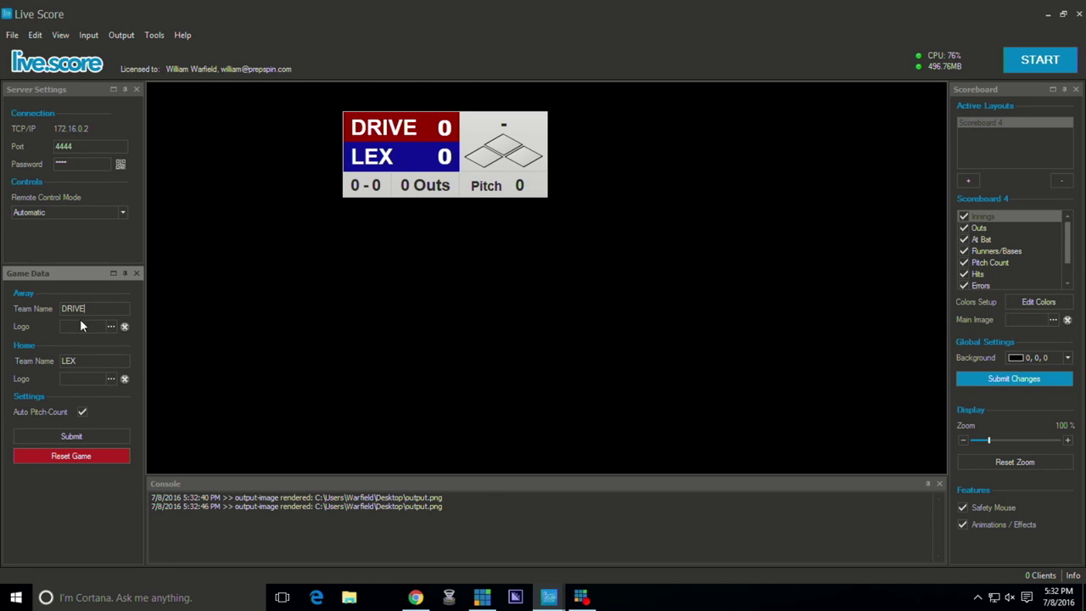
left_click(71, 435)
- Save the Color Manager settings with DRIVE in dark red and LEX in blue
left_click(1039, 301)
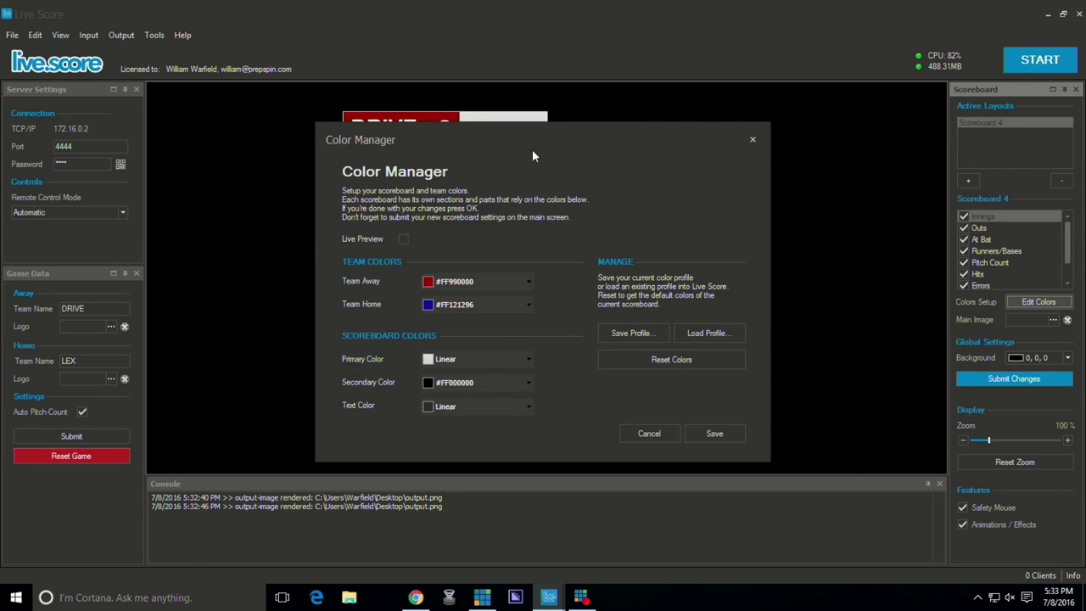
left_click_drag(532, 149, 848, 120)
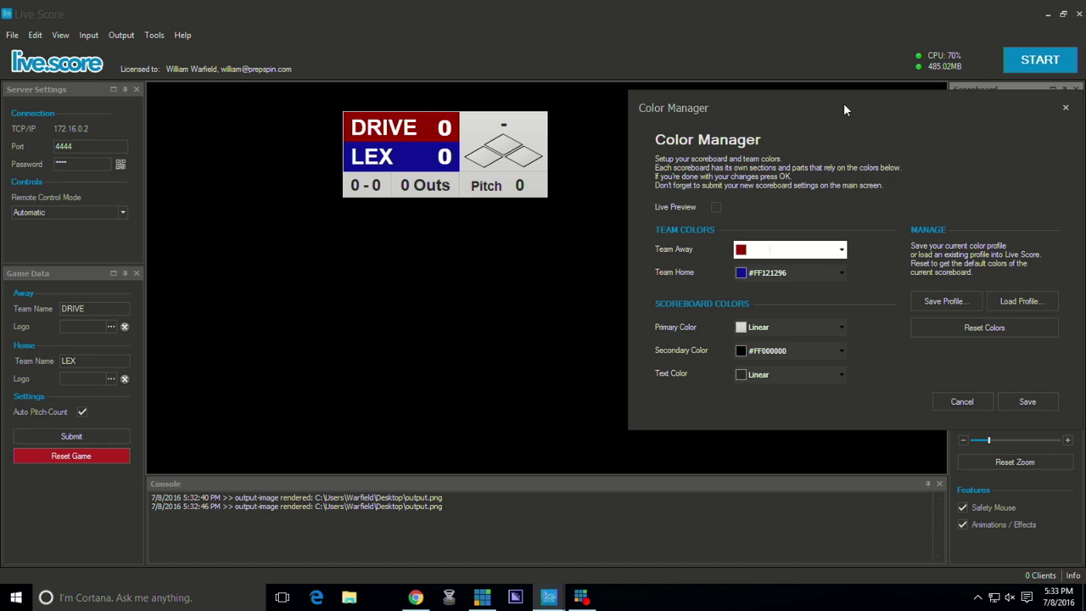
left_click(1037, 401)
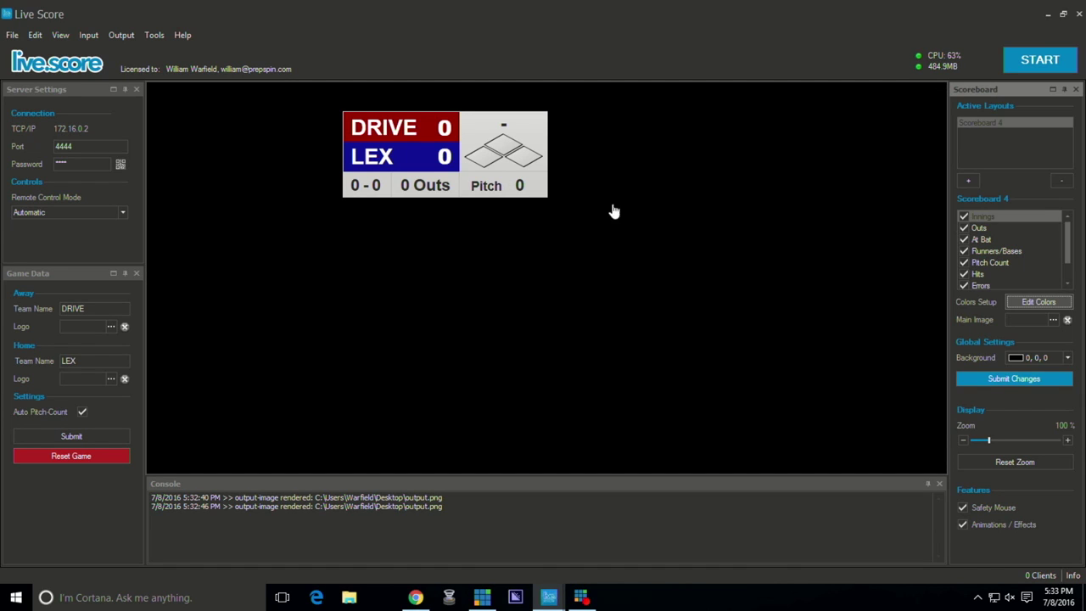
left_click(57, 35)
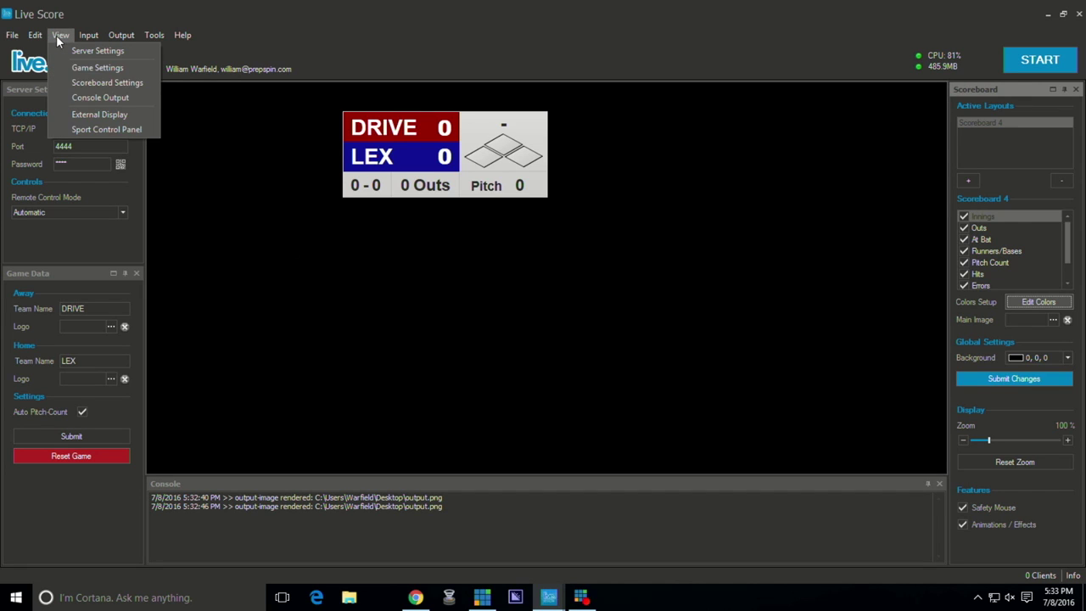
- Start the game at Top 1 with a 3-2 count and pitch count 5
left_click(117, 130)
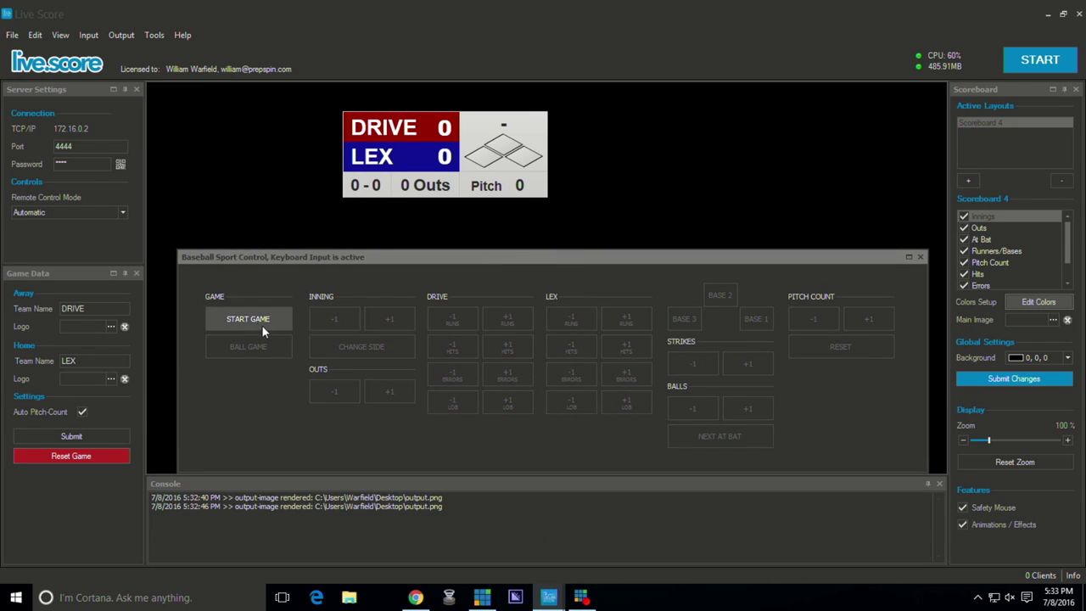
left_click(255, 322)
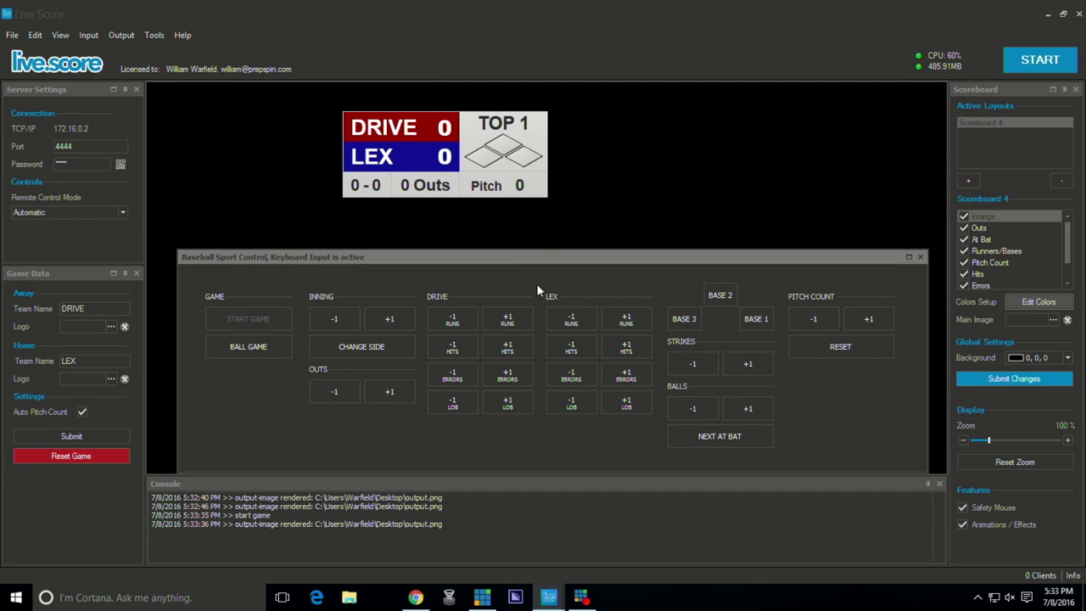
left_click(756, 363)
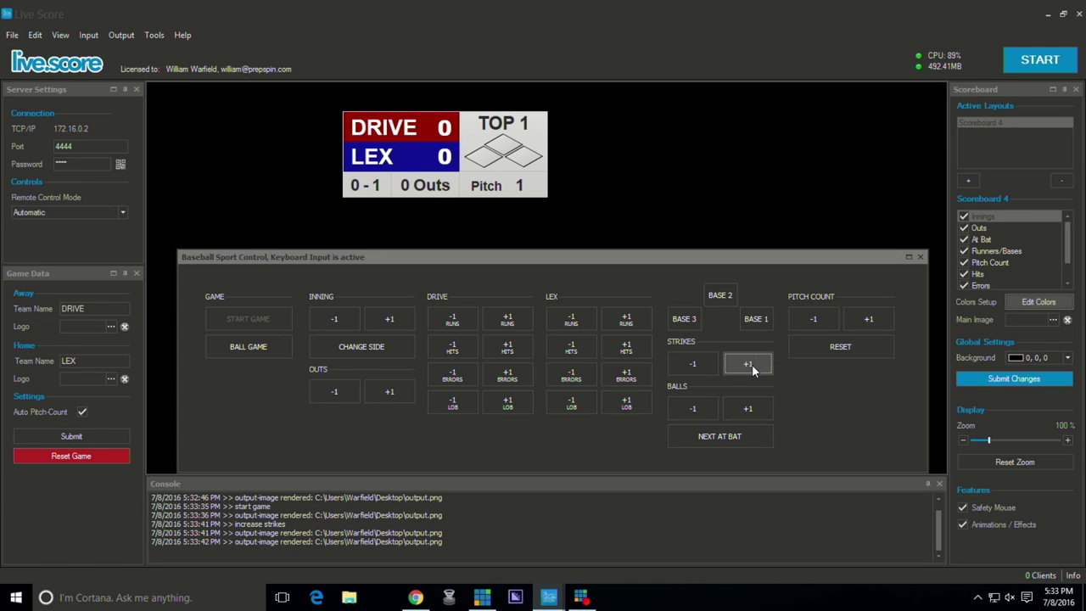
left_click(751, 364)
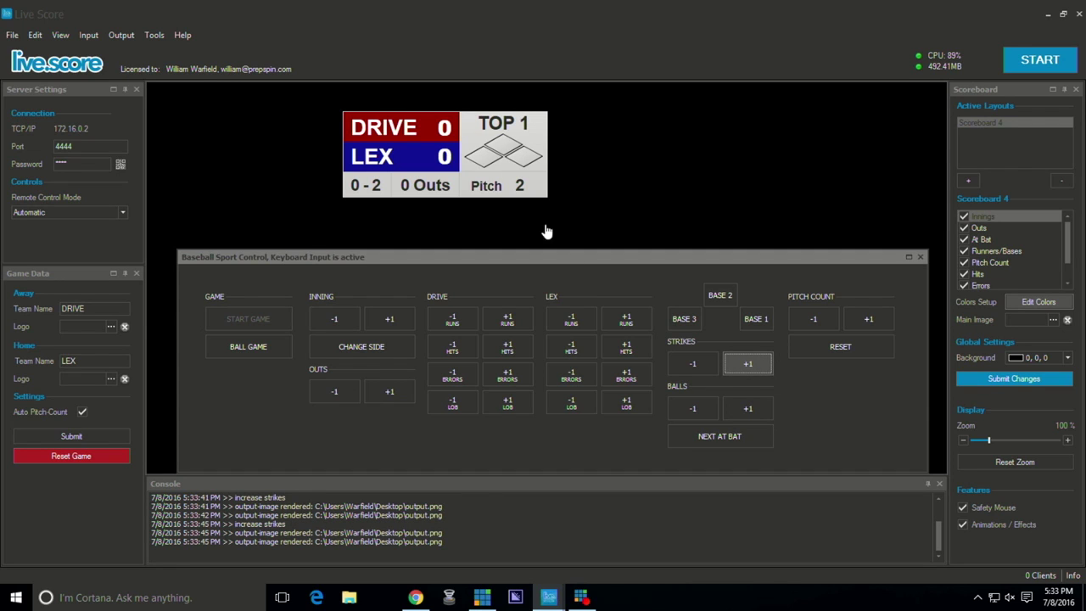
left_click(755, 410)
left_click(755, 410)
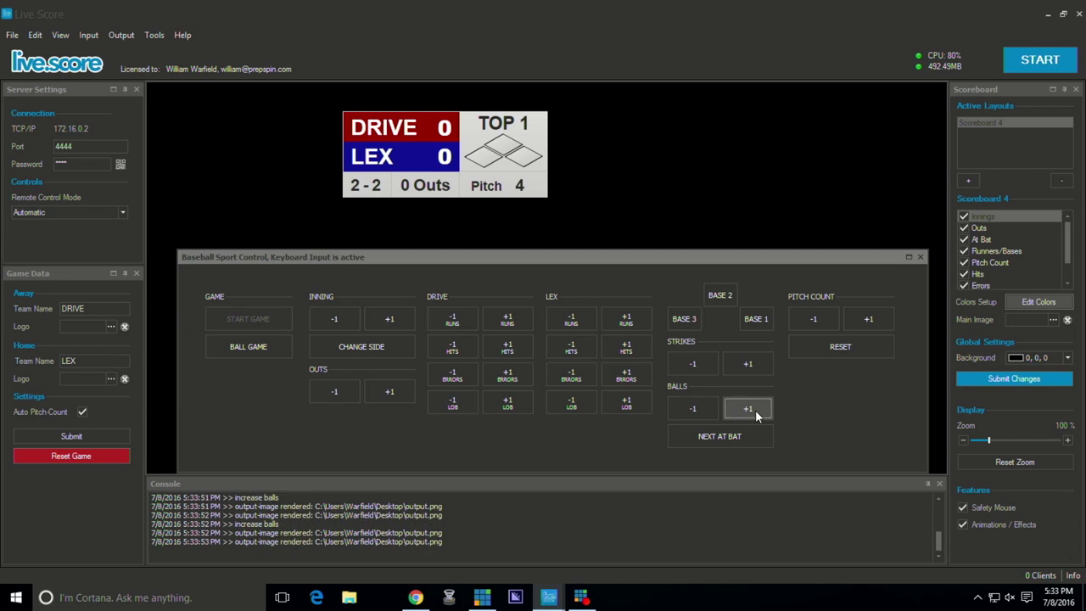
left_click(755, 409)
left_click(869, 319)
left_click(817, 318)
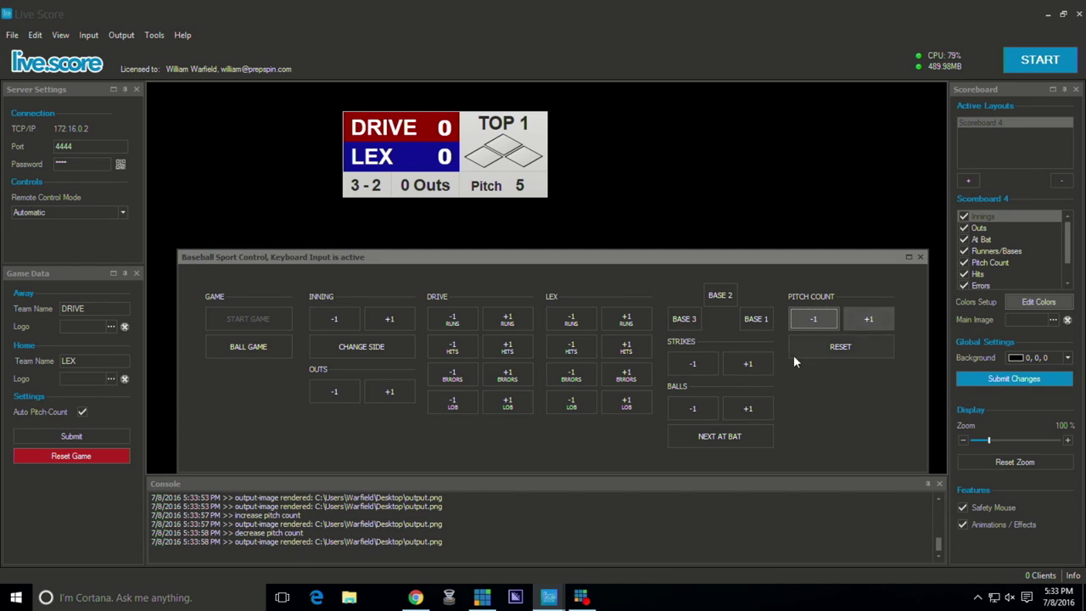
- Load the bases, set outs to 2, and close the Sport Control Panel
left_click(756, 319)
left_click(723, 295)
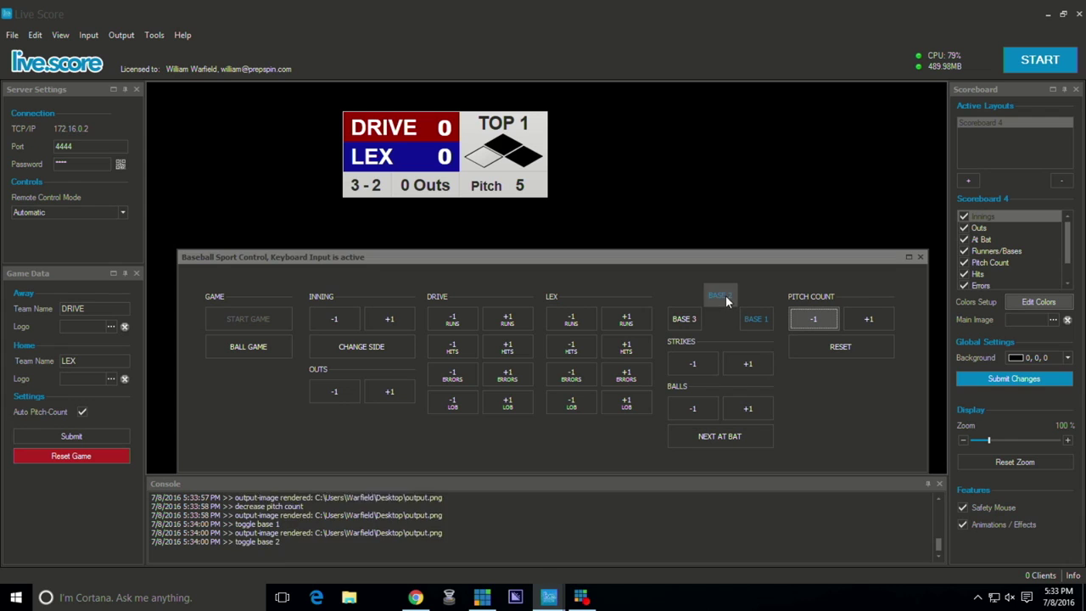
left_click(684, 320)
left_click(395, 392)
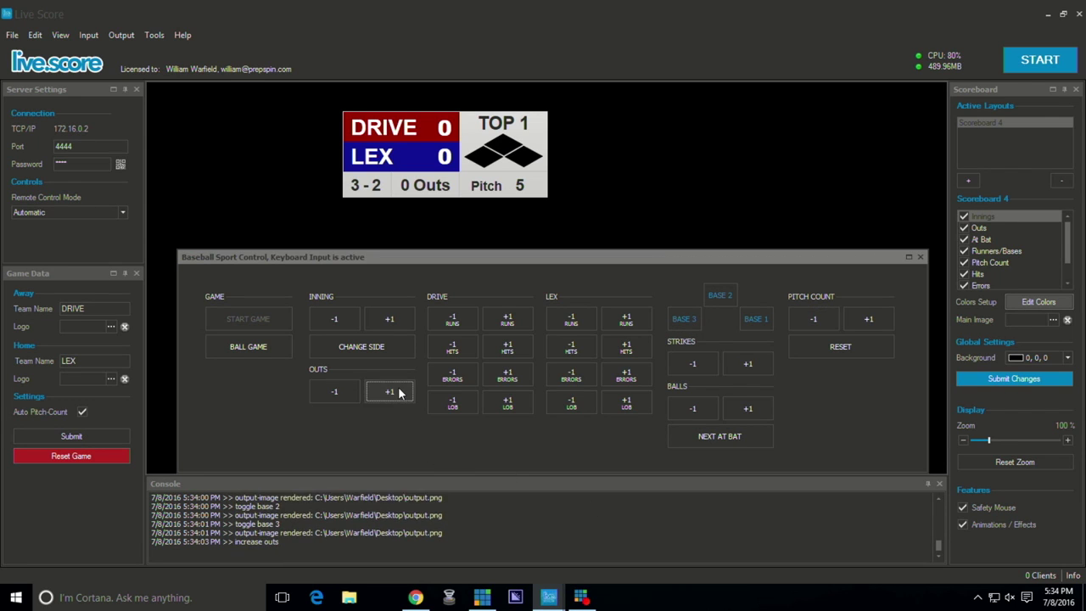
left_click(395, 392)
left_click(395, 391)
left_click(397, 392)
left_click(397, 392)
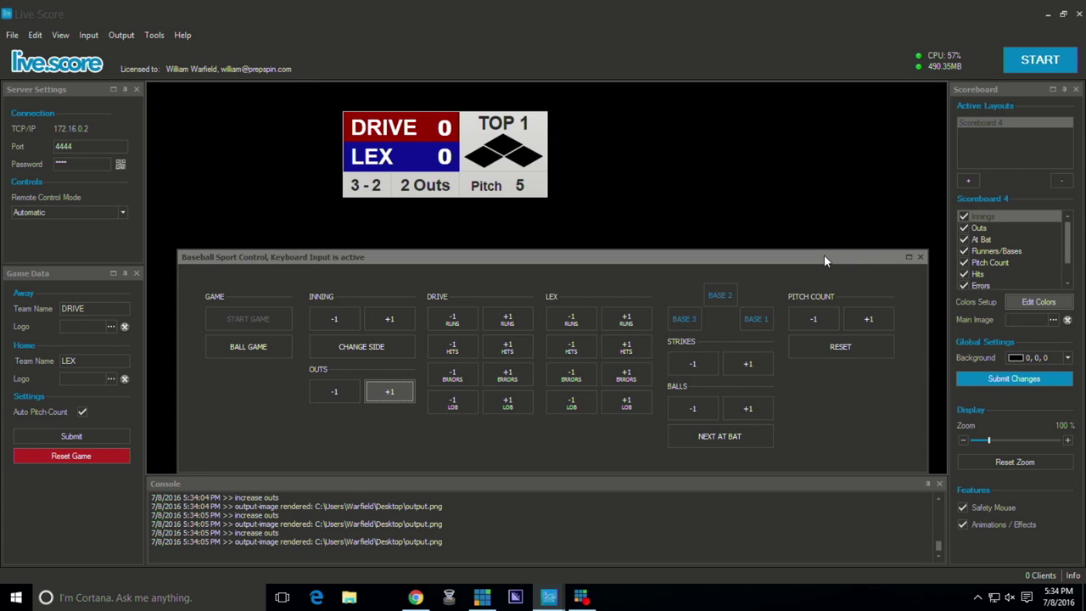
left_click(921, 258)
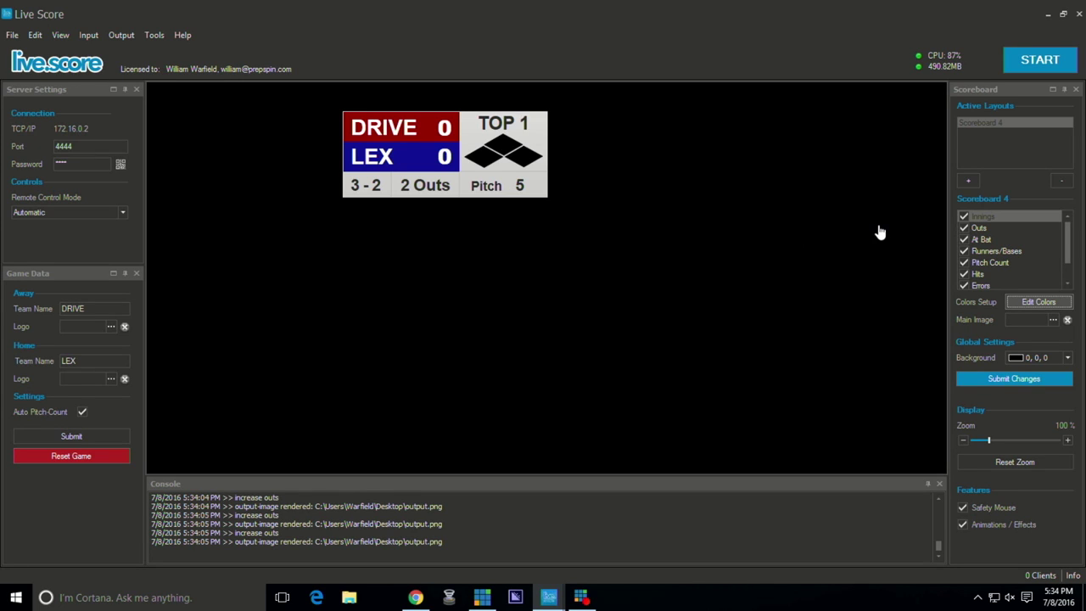
- Generate the scoreboard as output.png and select the file on the desktop
left_click(152, 36)
mouse_move(127, 36)
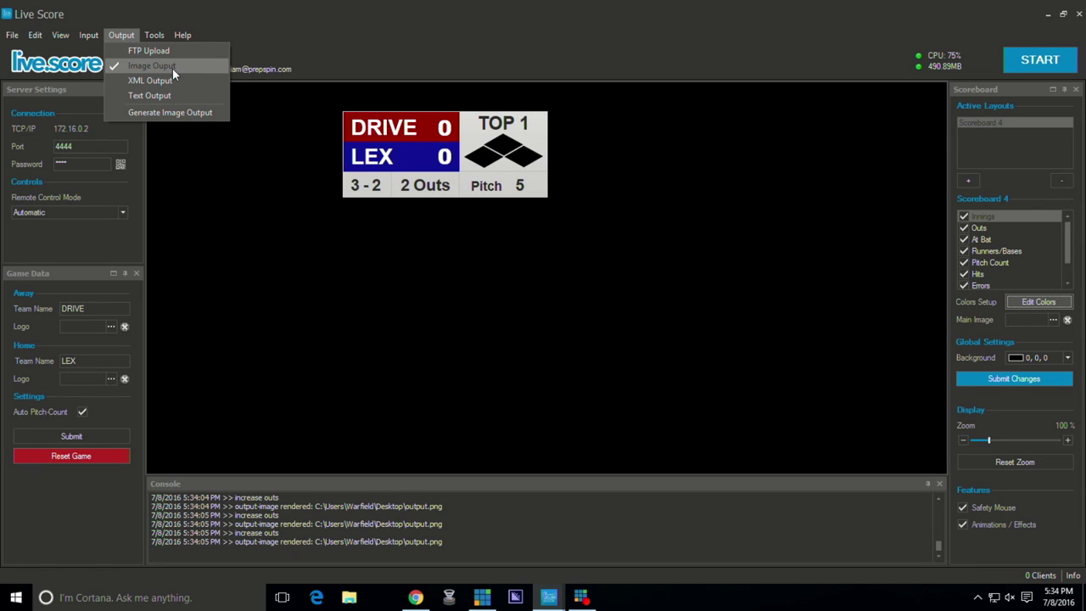
left_click(197, 115)
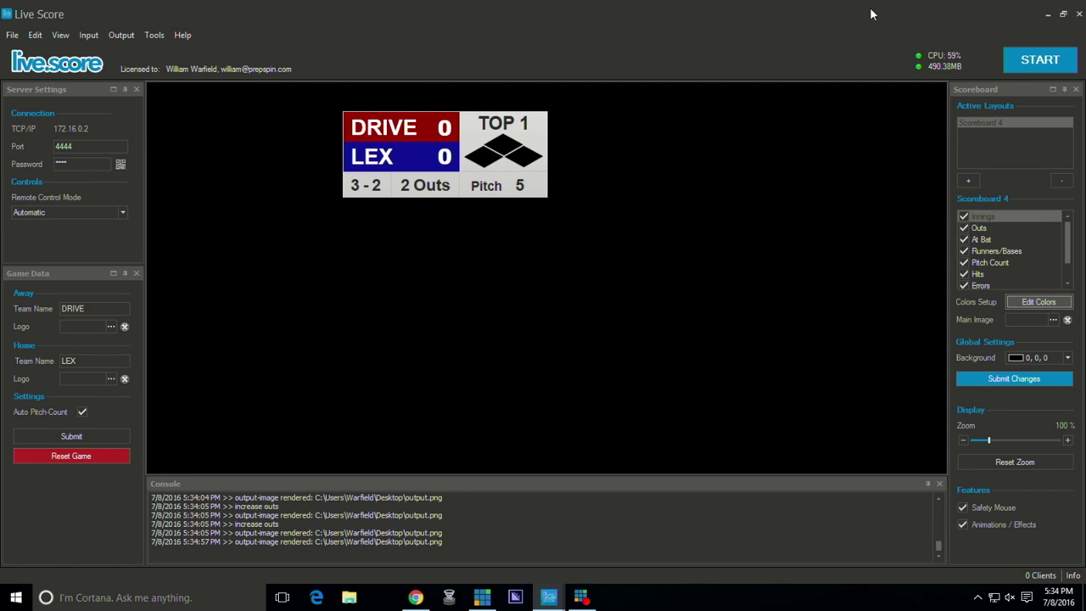
left_click_drag(870, 13, 808, 83)
left_click(24, 259)
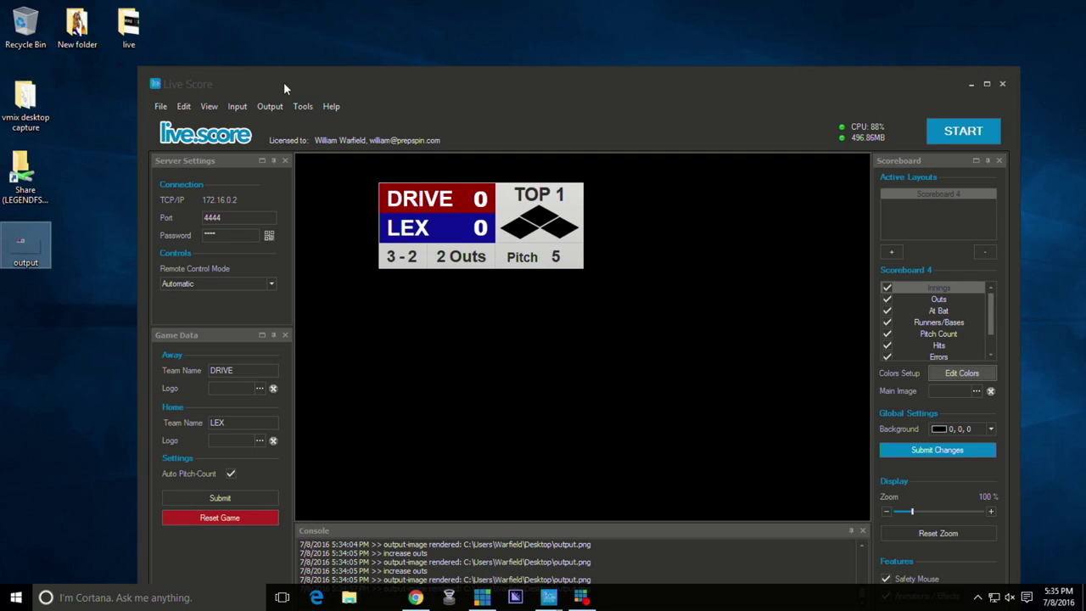
- Re-show the Game Settings, Scoreboard Settings and Server Settings panels from the View menu
left_click_drag(283, 81, 308, 51)
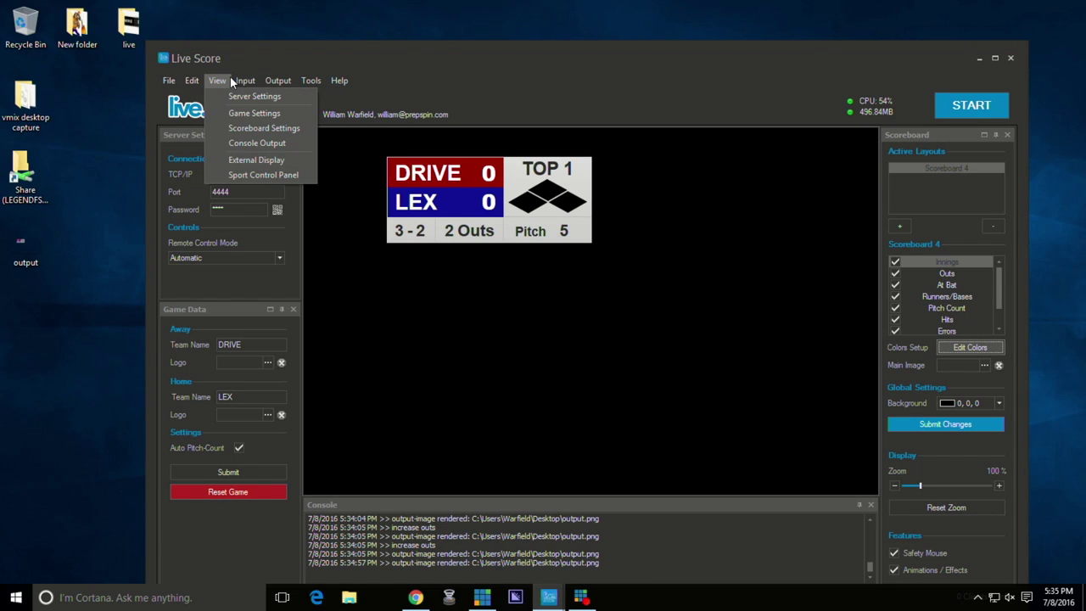
mouse_move(217, 81)
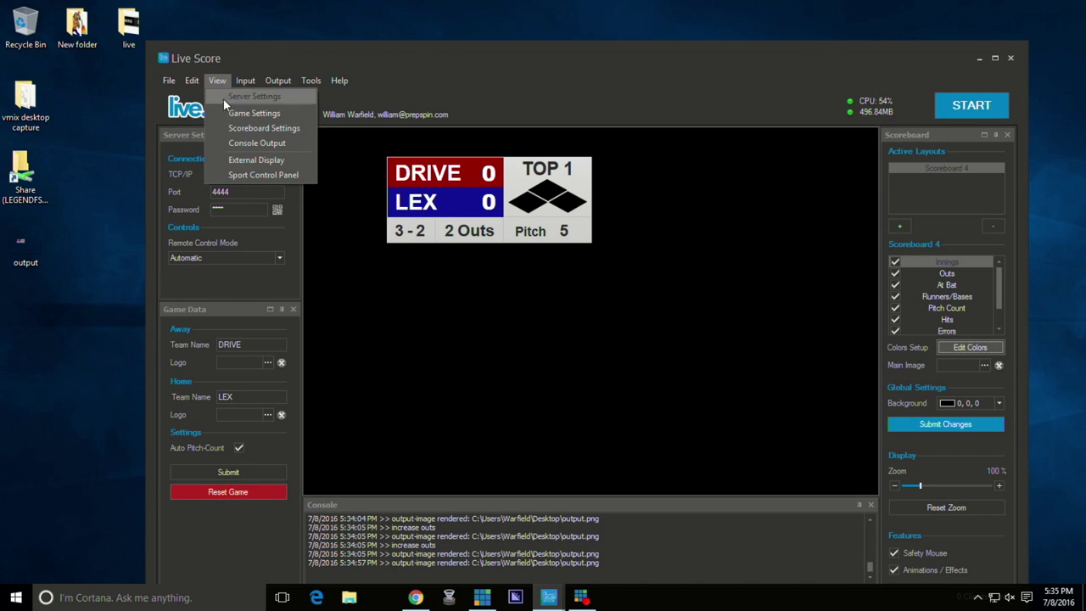
left_click(280, 108)
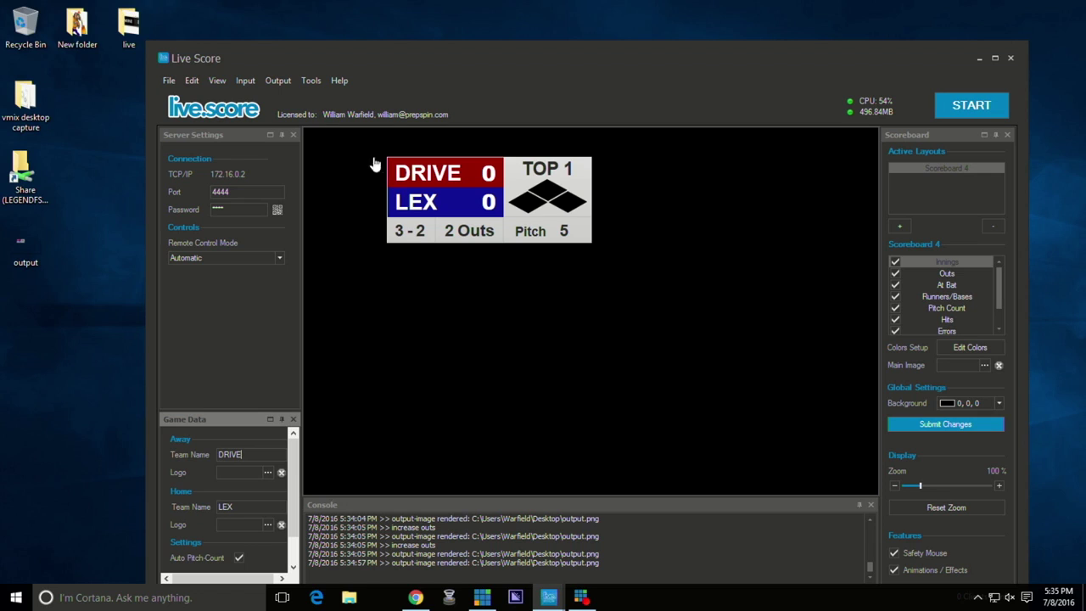
left_click(217, 80)
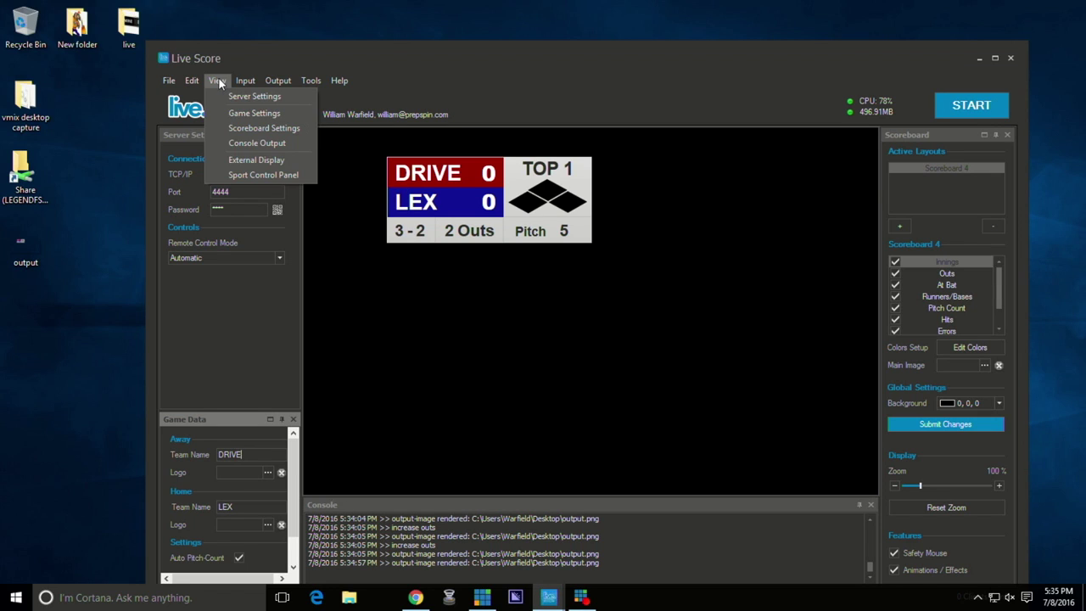
left_click(289, 130)
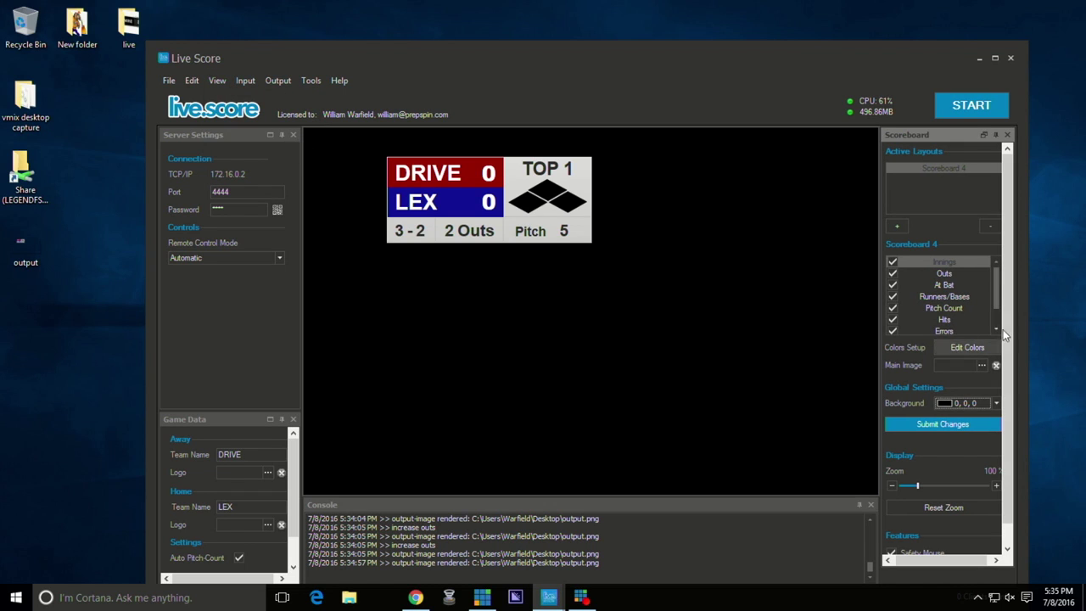
left_click(217, 81)
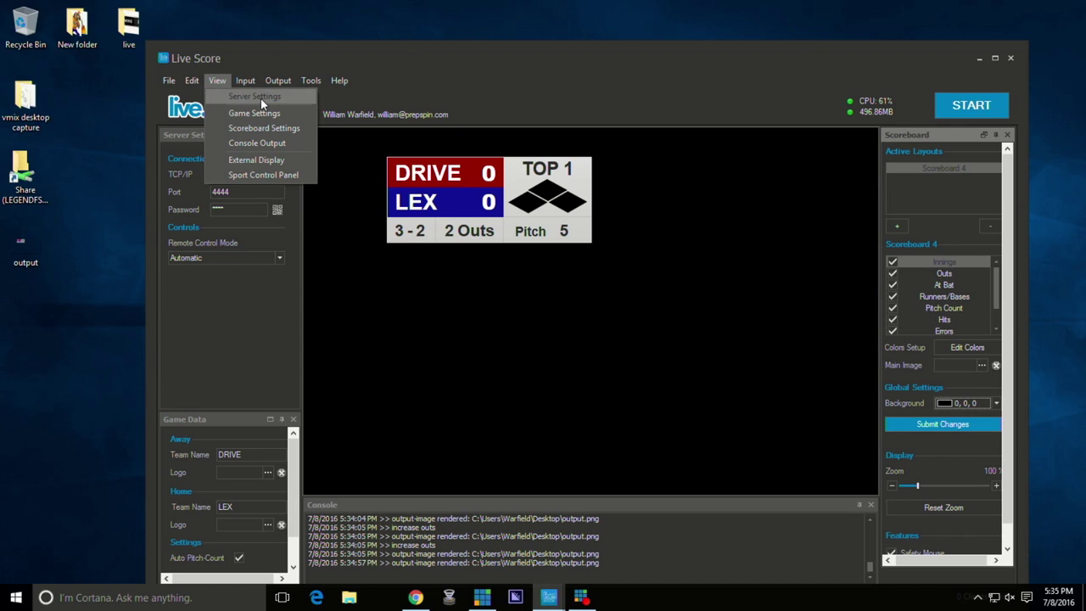
left_click(261, 98)
left_click(224, 80)
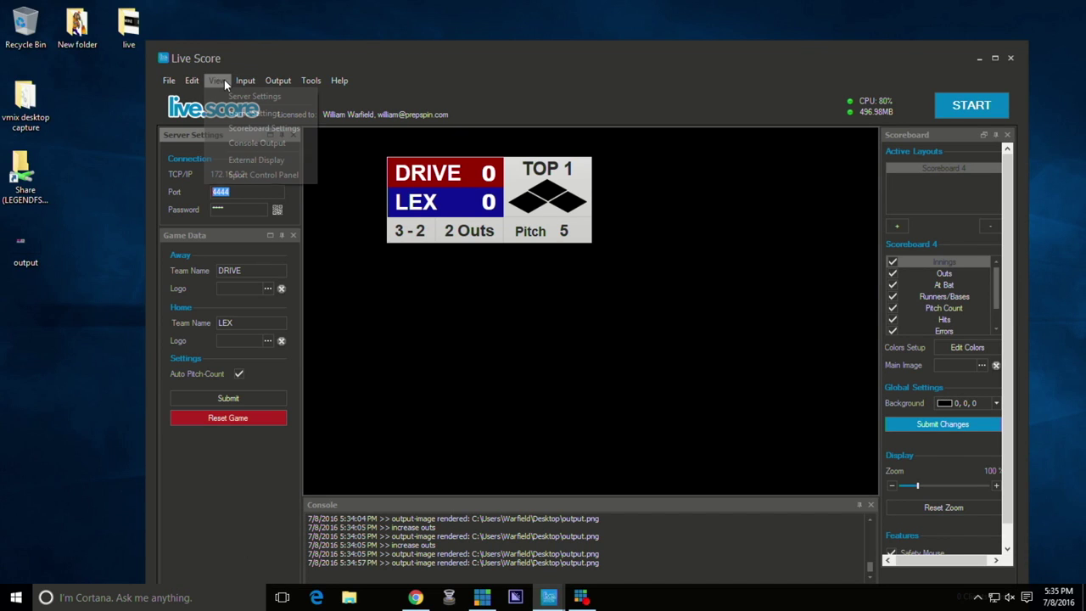
left_click(275, 80)
left_click(274, 80)
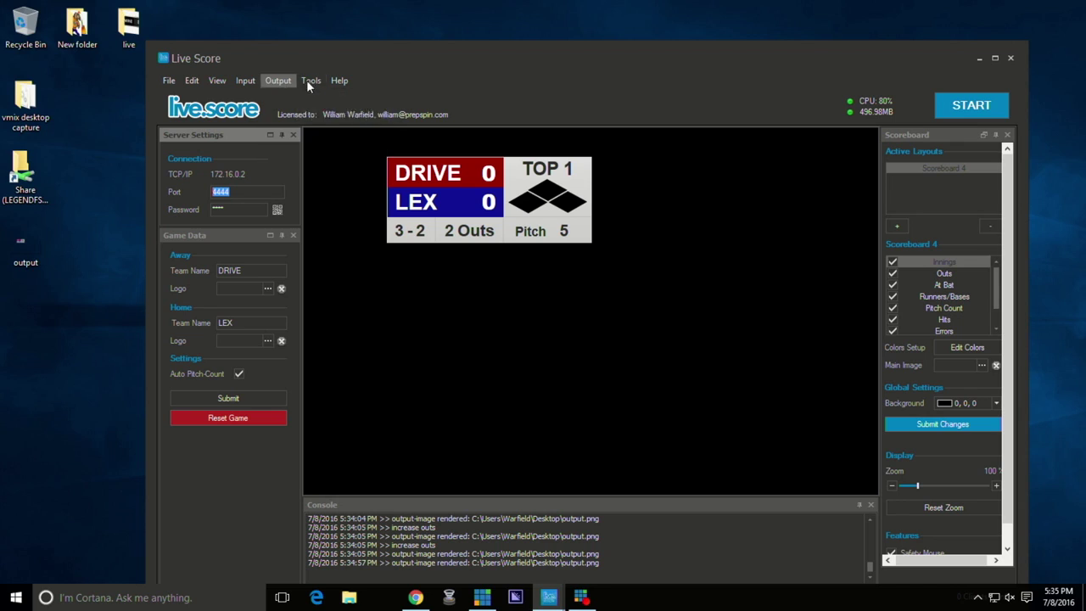
left_click(310, 80)
mouse_move(243, 78)
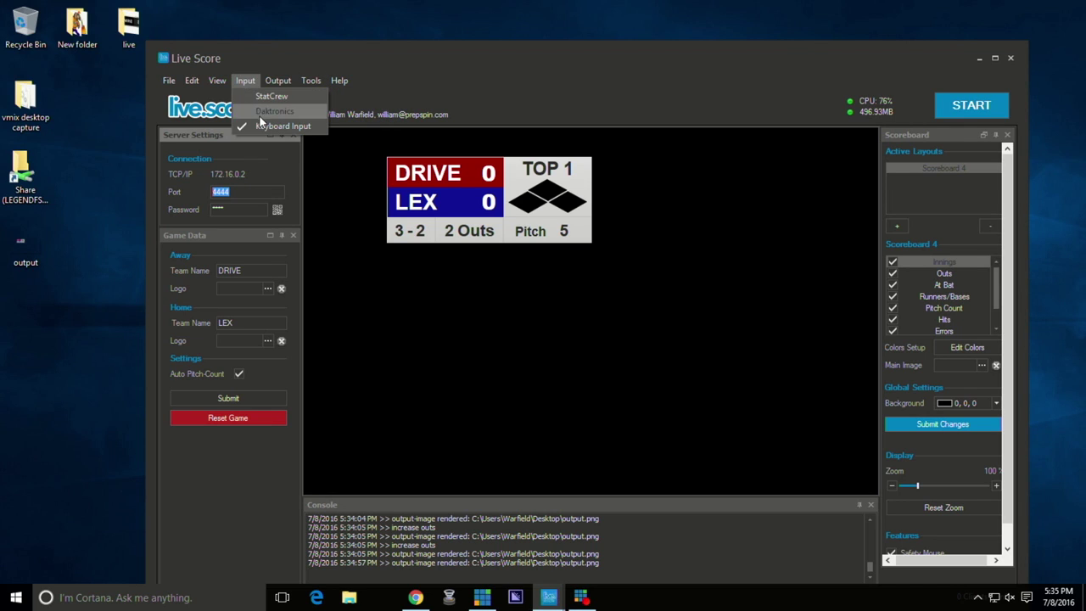
mouse_move(192, 80)
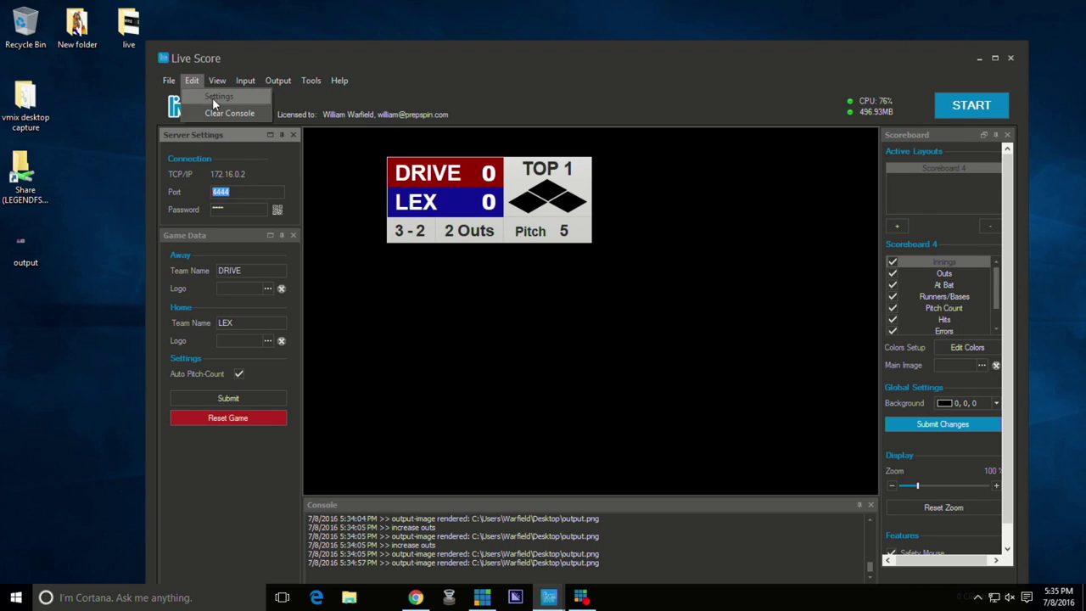
key("Escape")
left_click(215, 103)
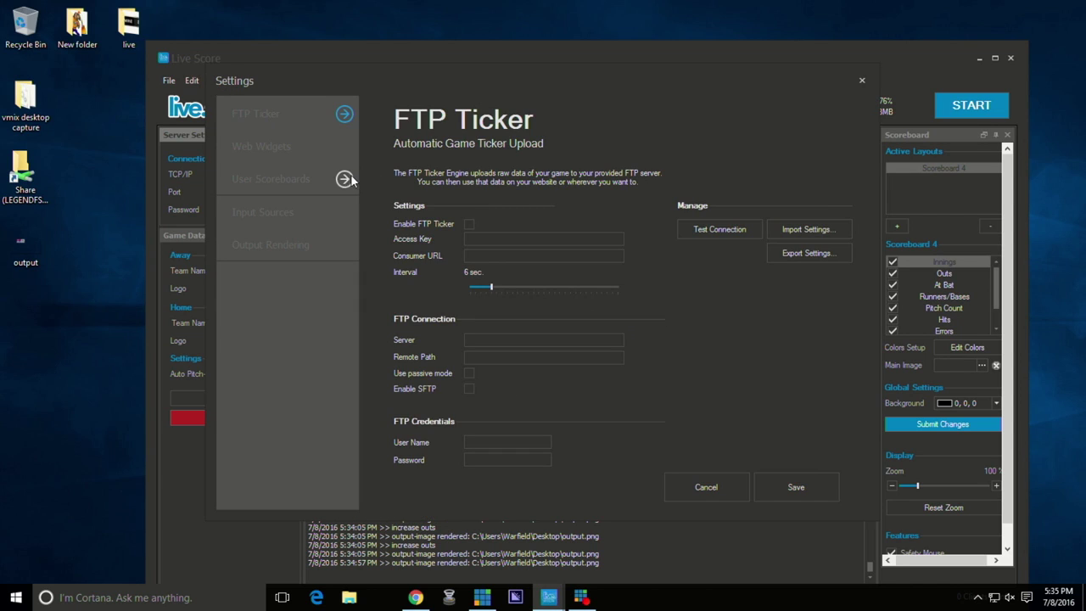
left_click_drag(337, 78, 472, 73)
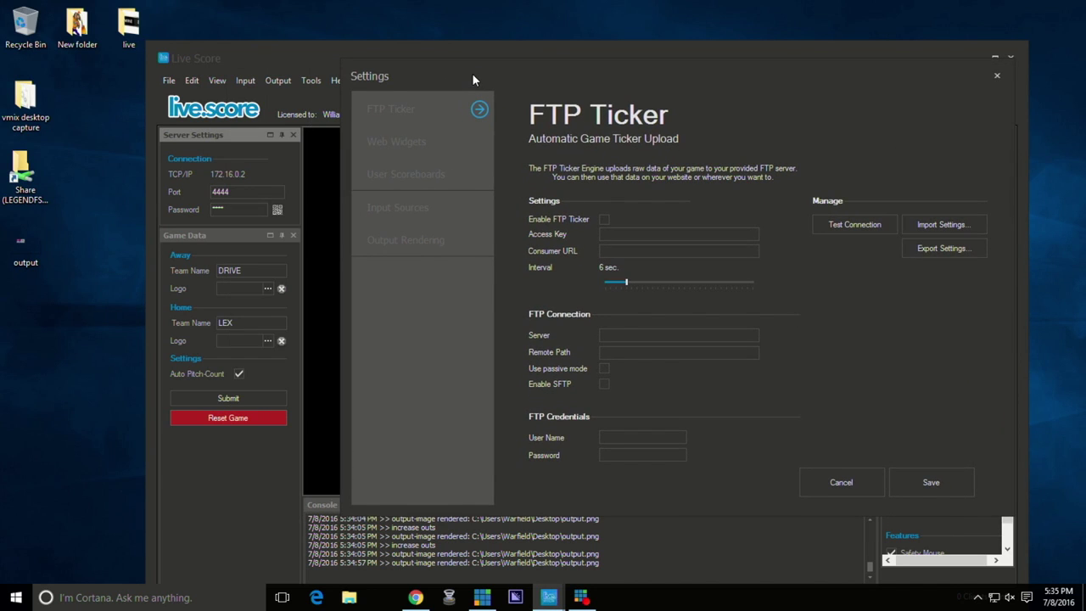
left_click(405, 243)
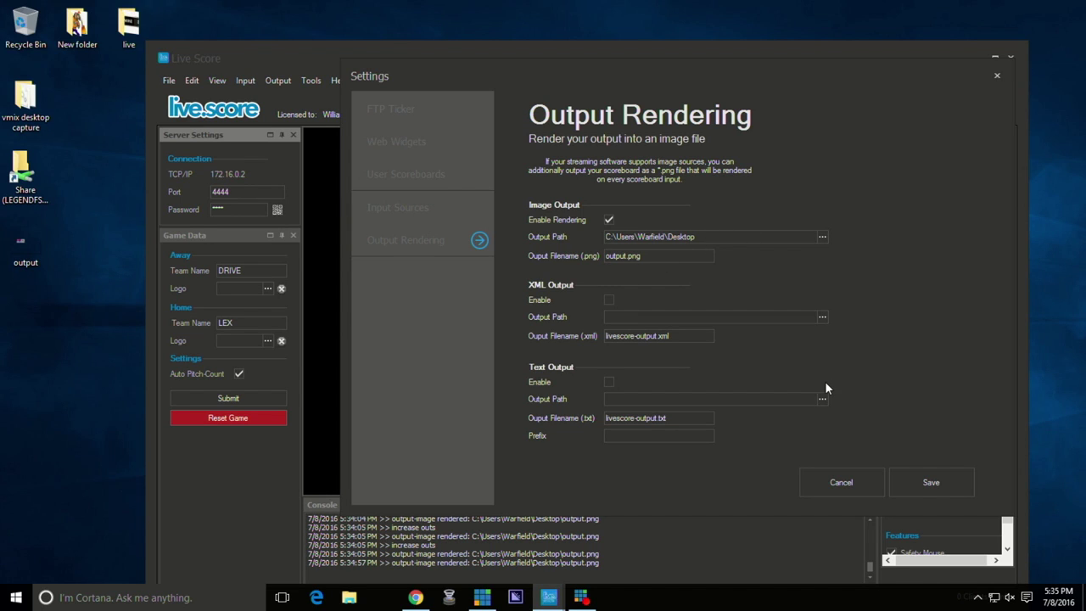
left_click(937, 483)
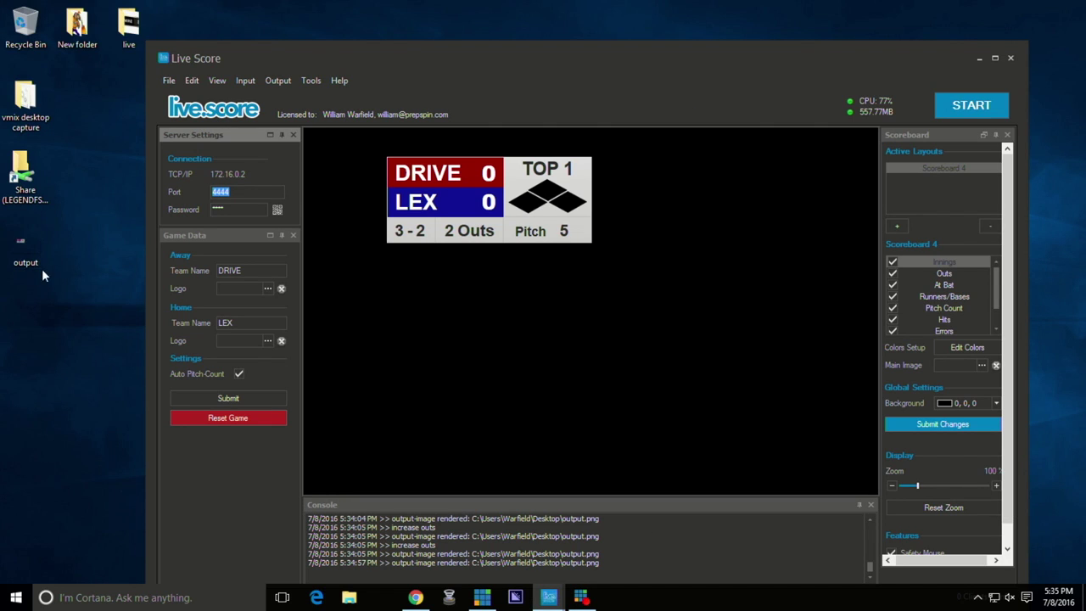
left_click(194, 82)
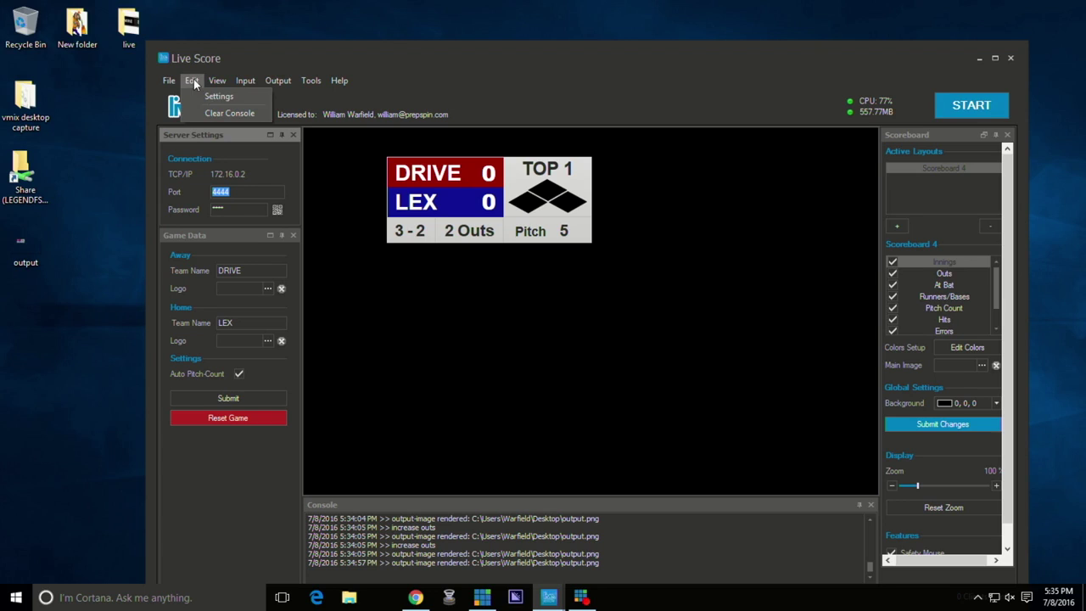
left_click(33, 332)
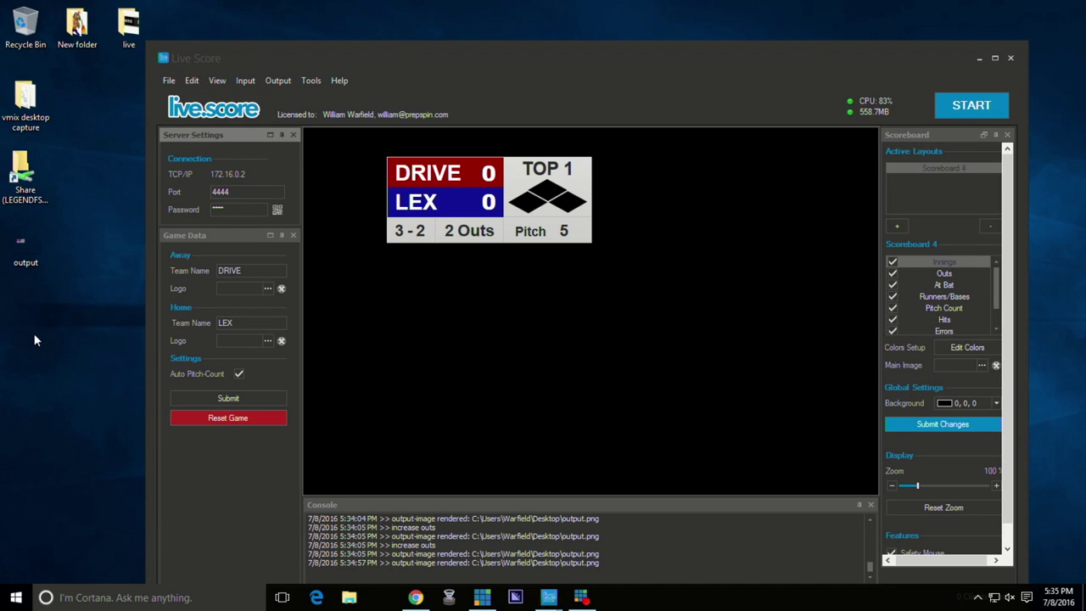
mouse_move(34, 252)
left_click_drag(24, 248, 56, 265)
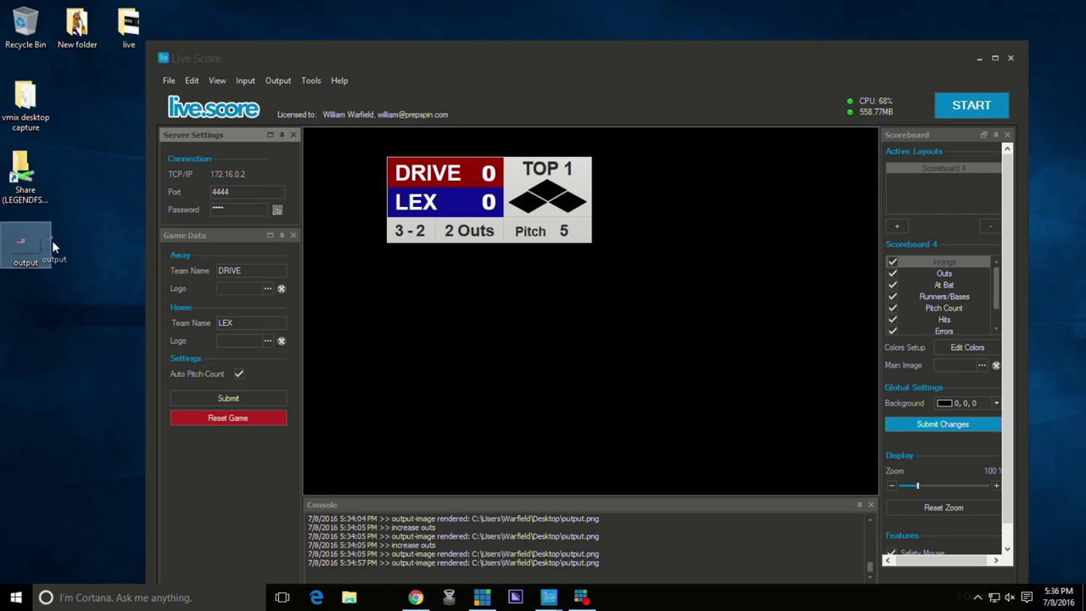
left_click_drag(54, 264, 39, 247)
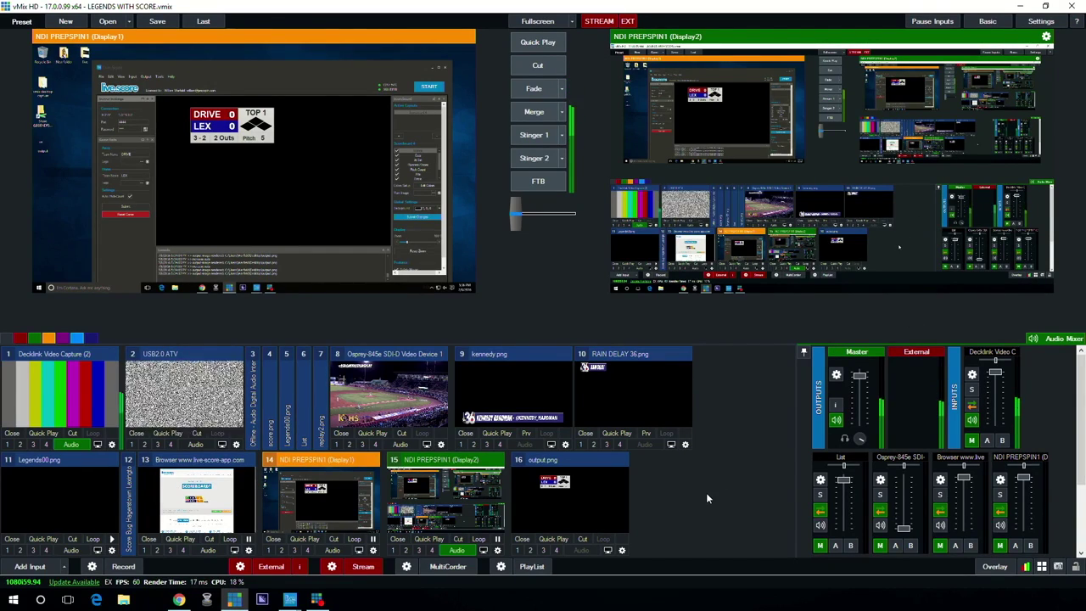
- Set the output.png input's Mouse Click Action to Overlay1
left_click(624, 553)
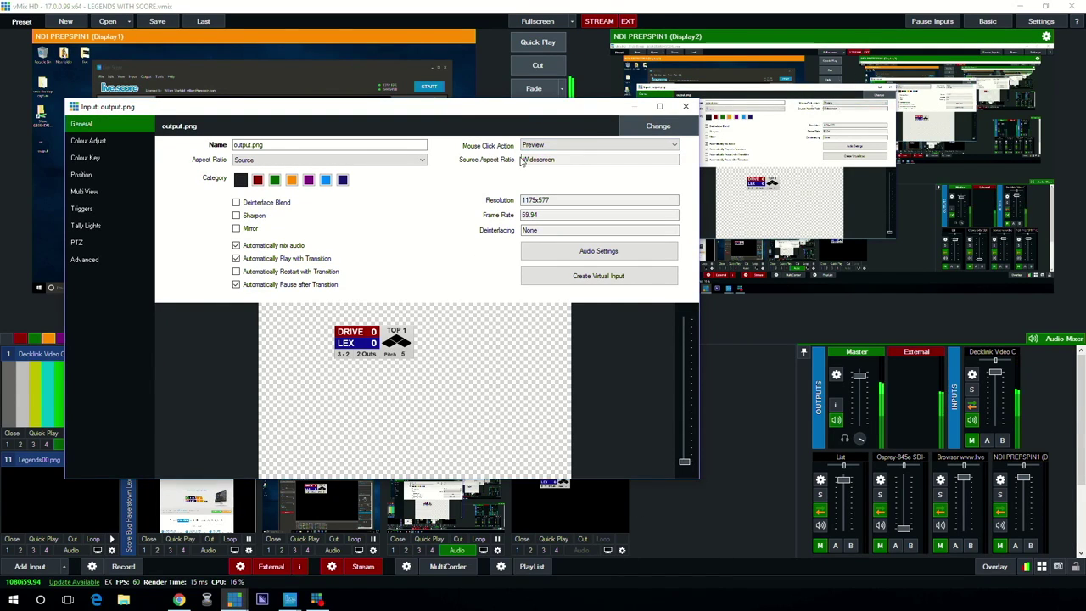
left_click(641, 148)
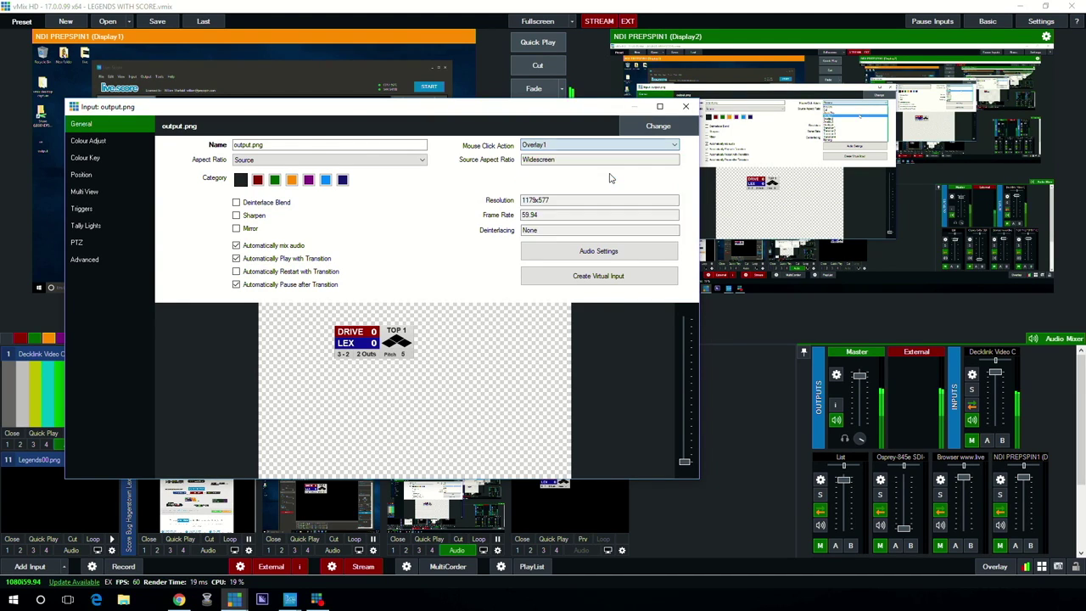
left_click(609, 177)
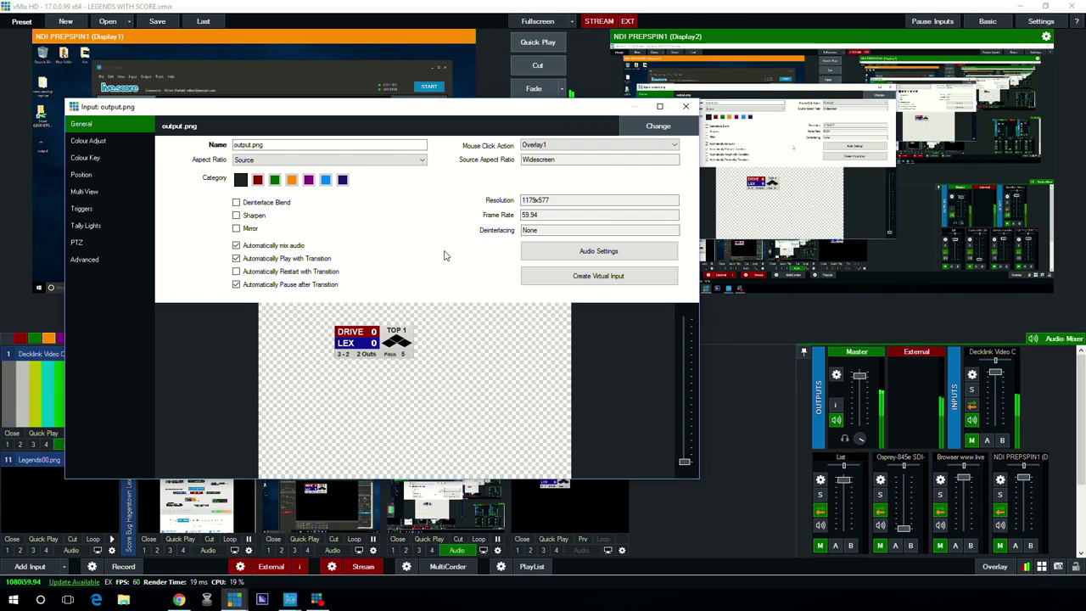
left_click(88, 176)
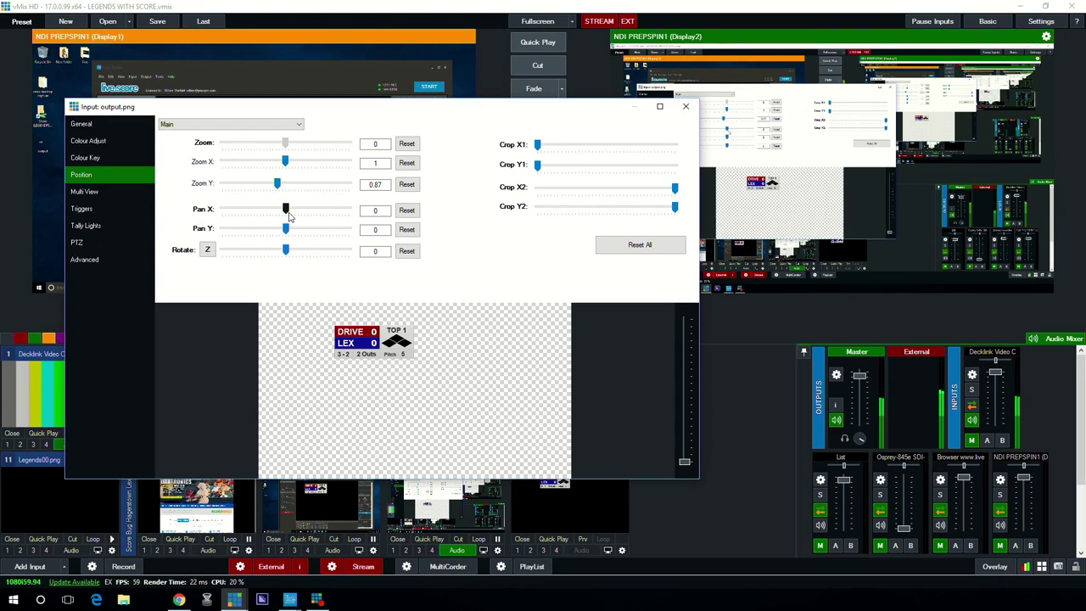
- Set output.png's Pan Y to -1.211 and Pan X to 0.924
left_click_drag(286, 232, 246, 234)
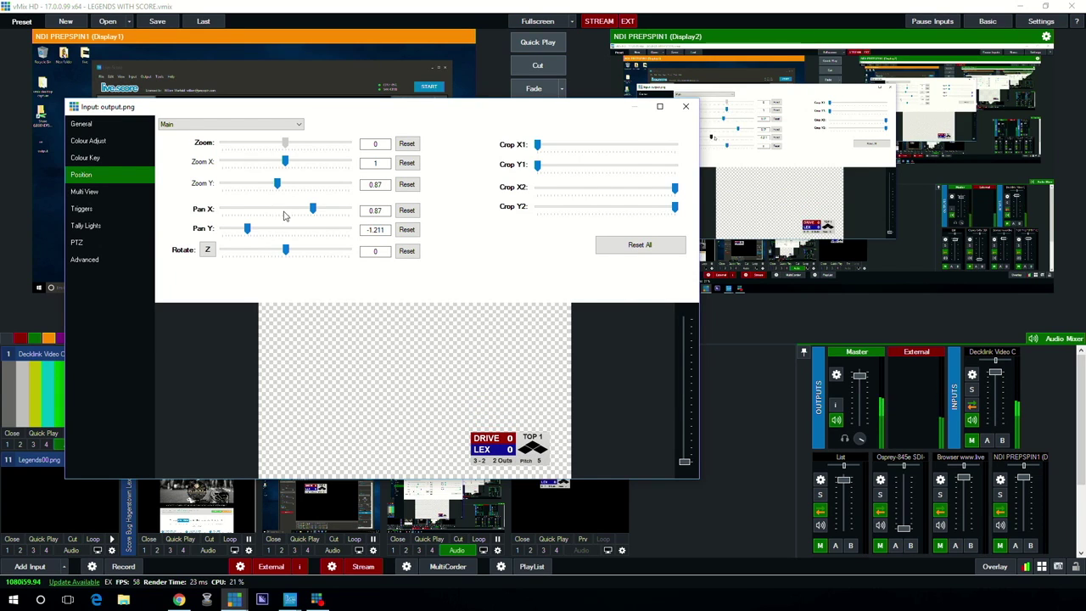
left_click_drag(314, 211, 315, 211)
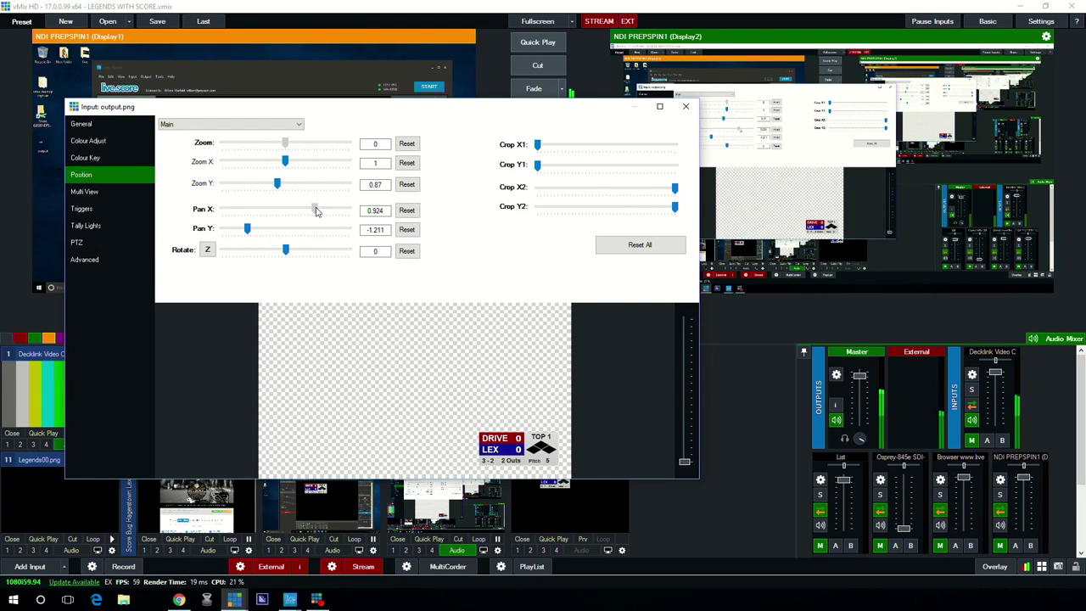
- Close the output.png settings and load input 1 Decklink Video Capture into Preview
left_click(687, 109)
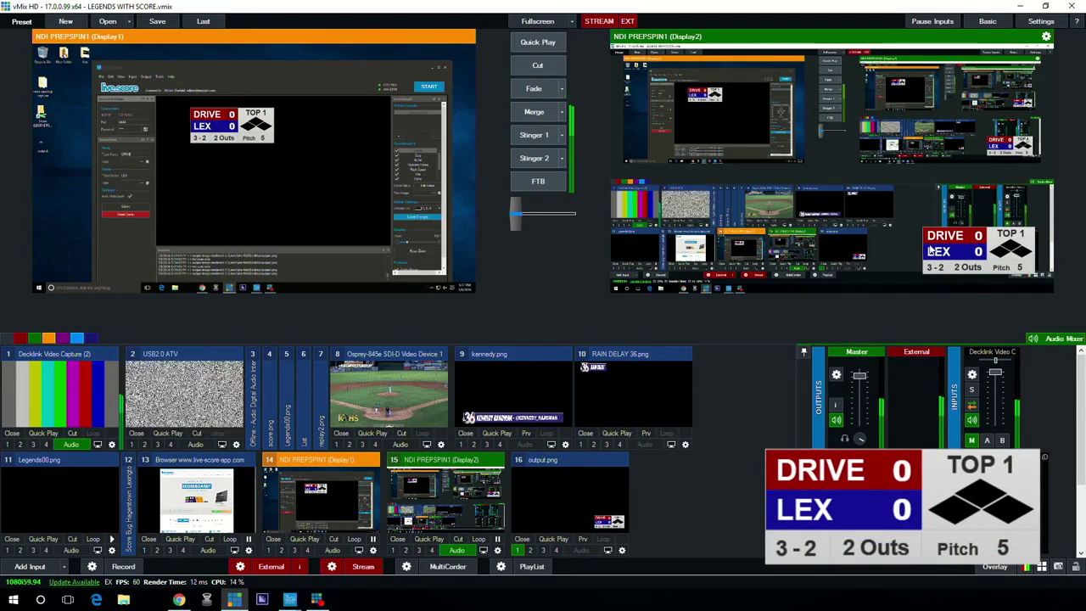
left_click(53, 375)
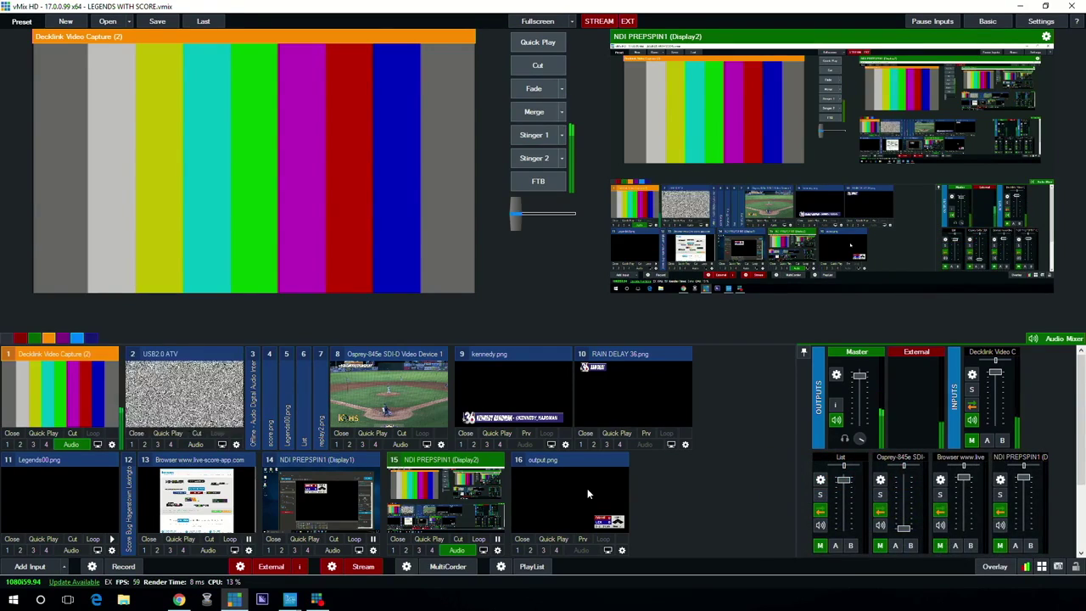
- In output.png's General settings, change Mouse Click Action from Overlay1 to Preview
left_click(621, 551)
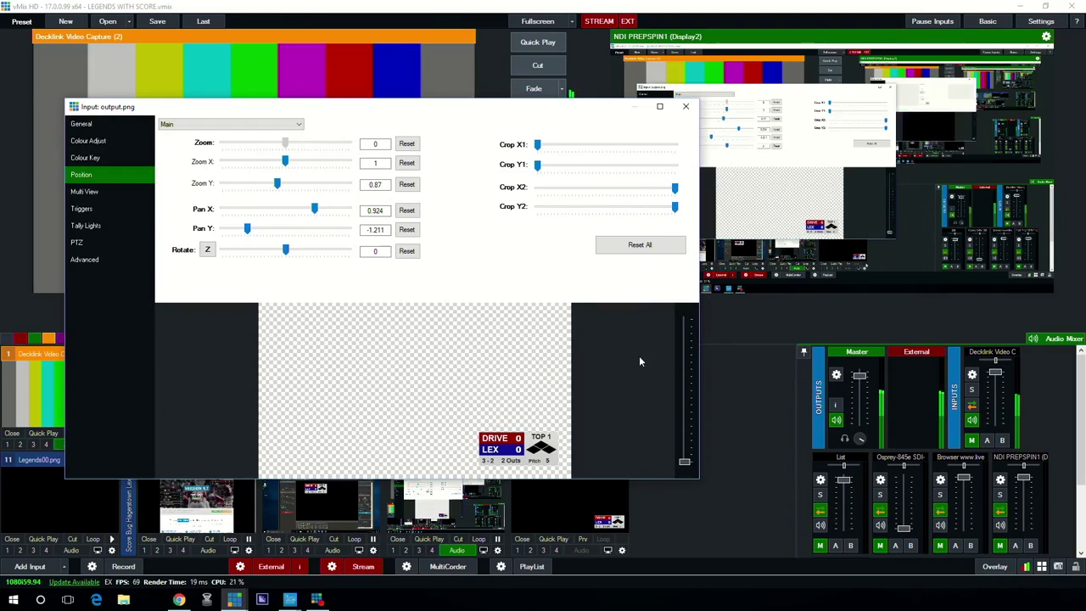
left_click(85, 124)
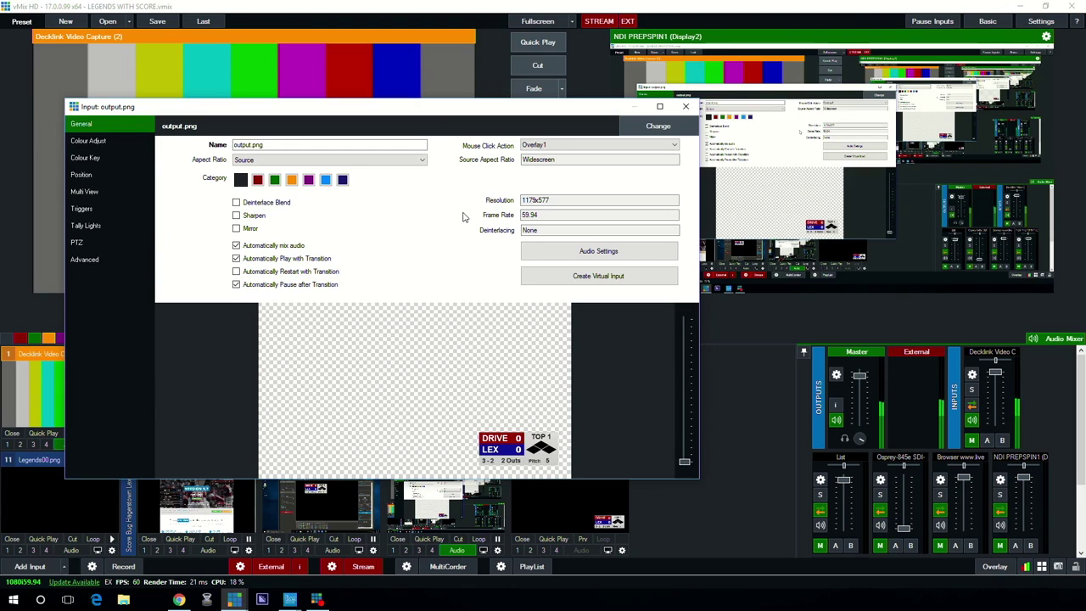
left_click(568, 146)
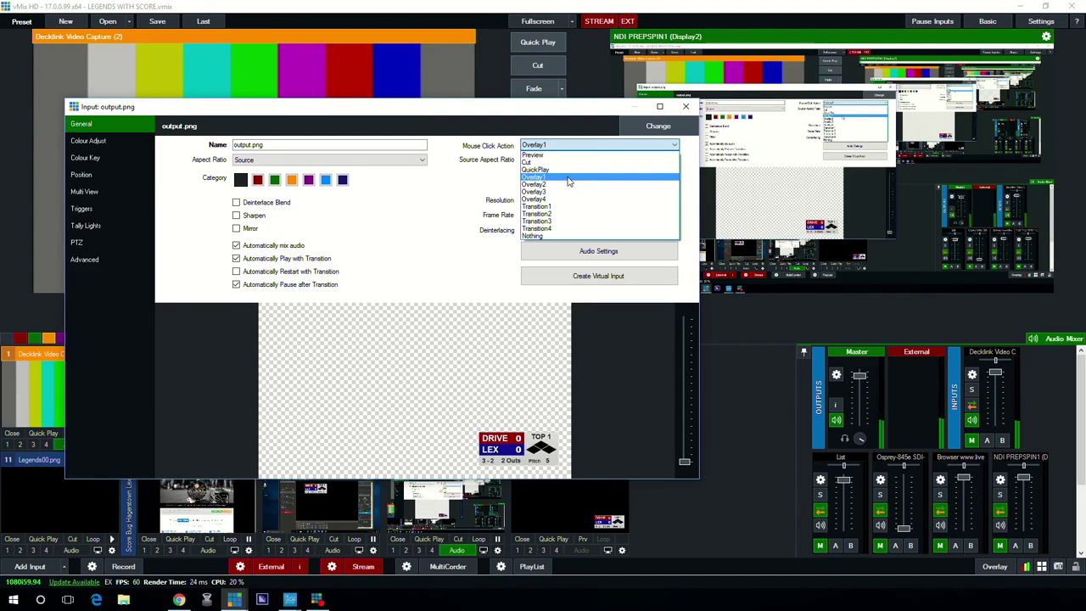
left_click(542, 156)
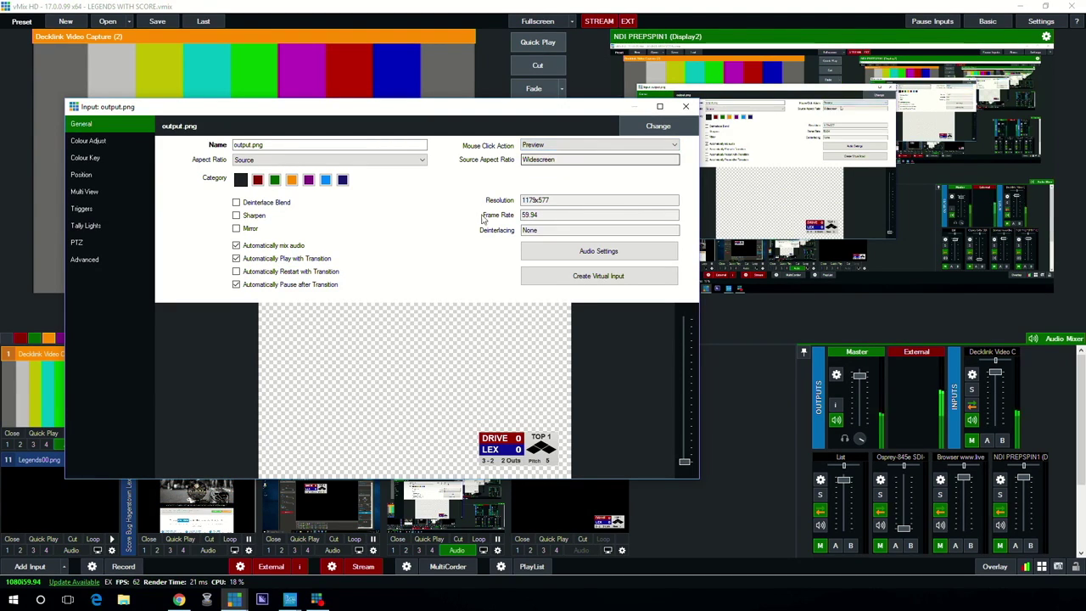
- Close the settings, load output.png into Preview, and list its click-action choices again
left_click(683, 109)
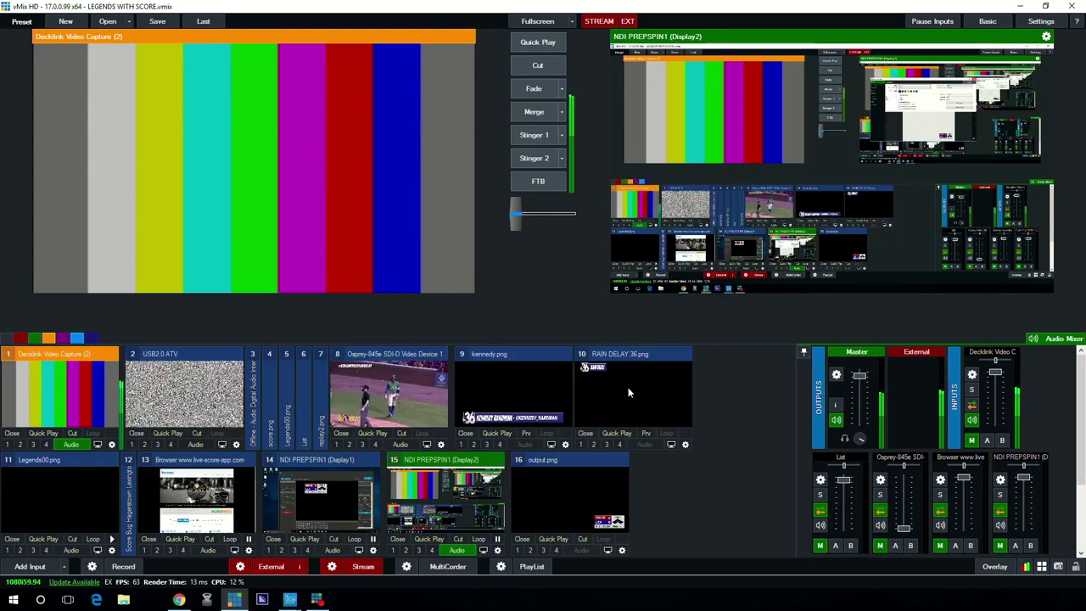
left_click(574, 494)
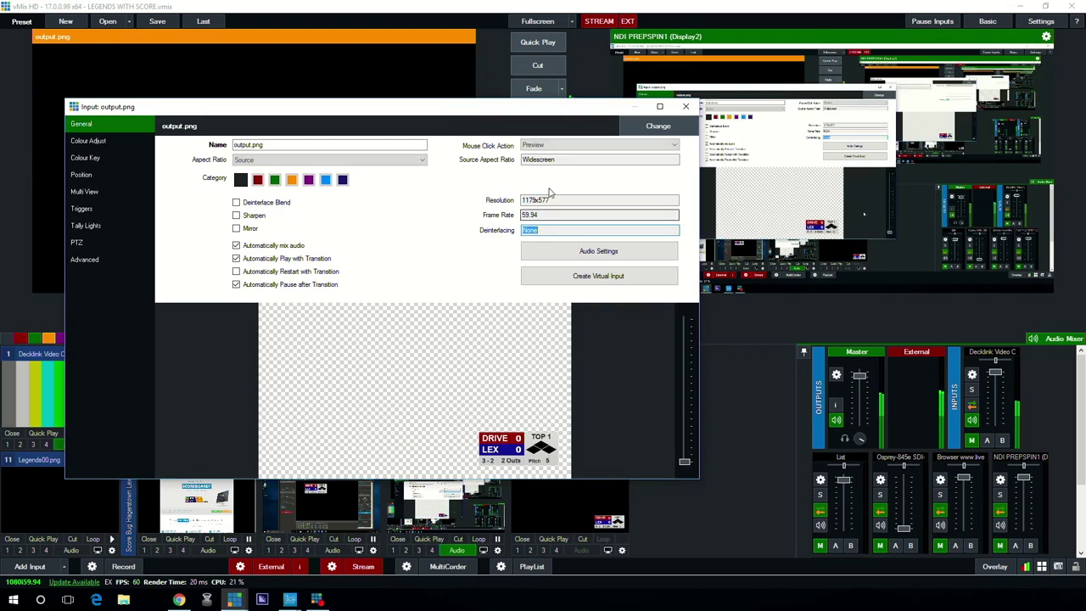
left_click(552, 145)
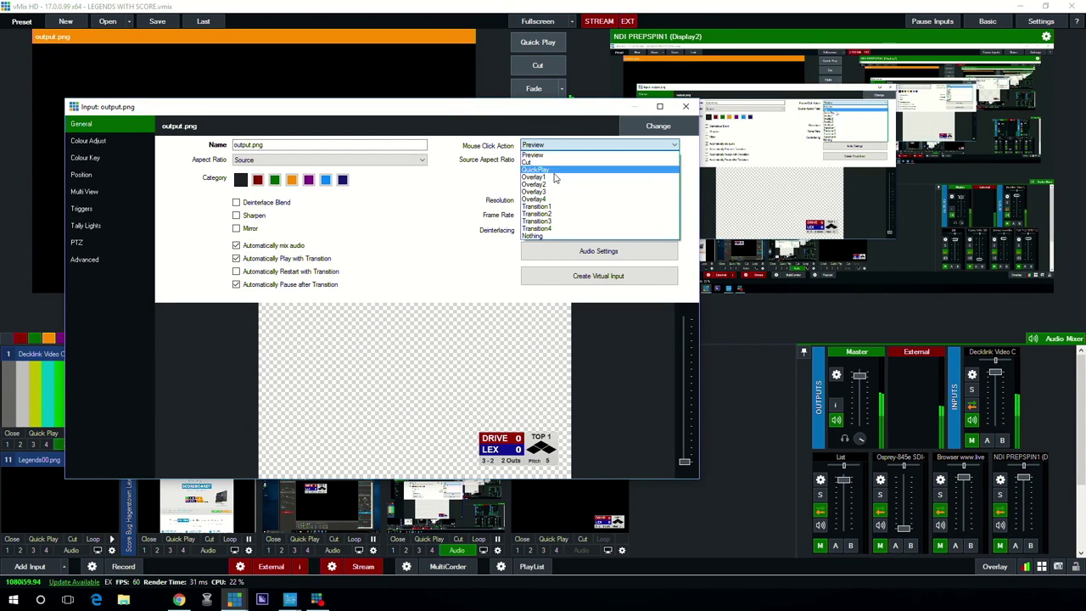
- Restore output.png's click action to Overlay1 and fire the scoreboard overlay onto the program output
left_click(554, 178)
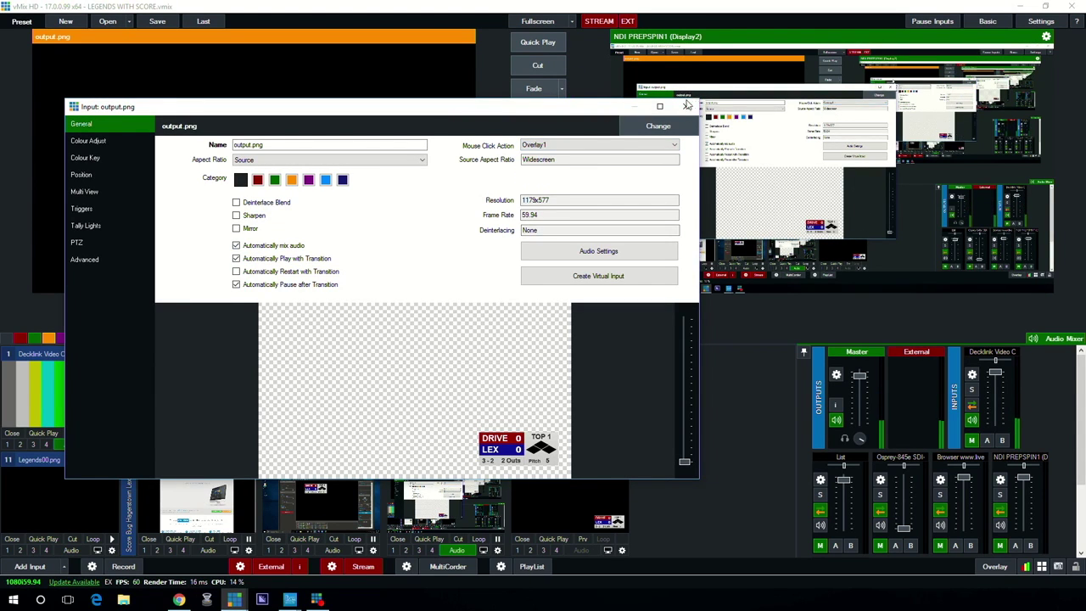
left_click(686, 106)
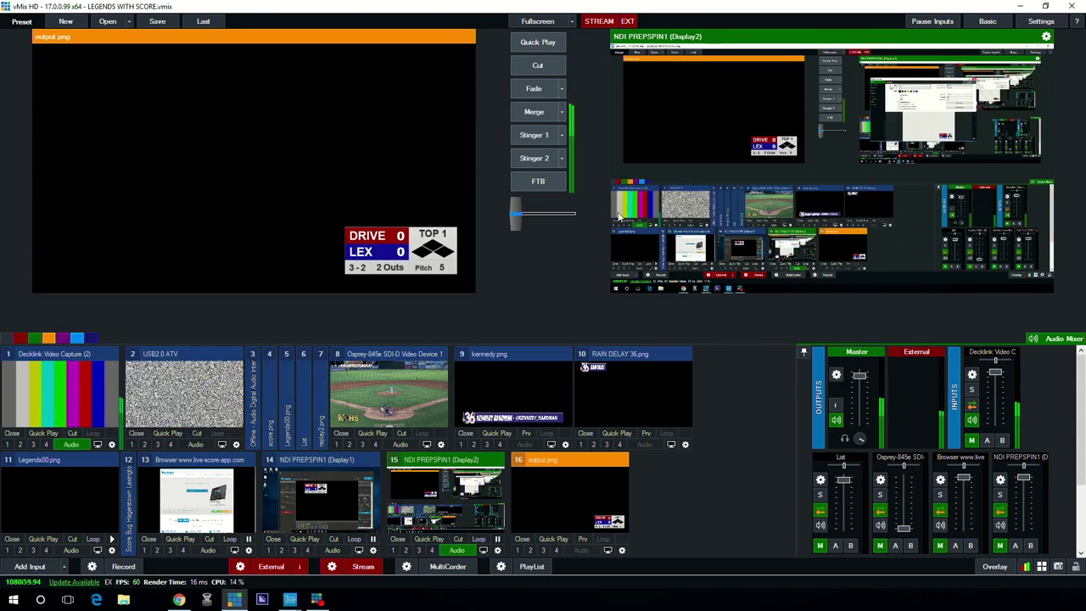
left_click(569, 490)
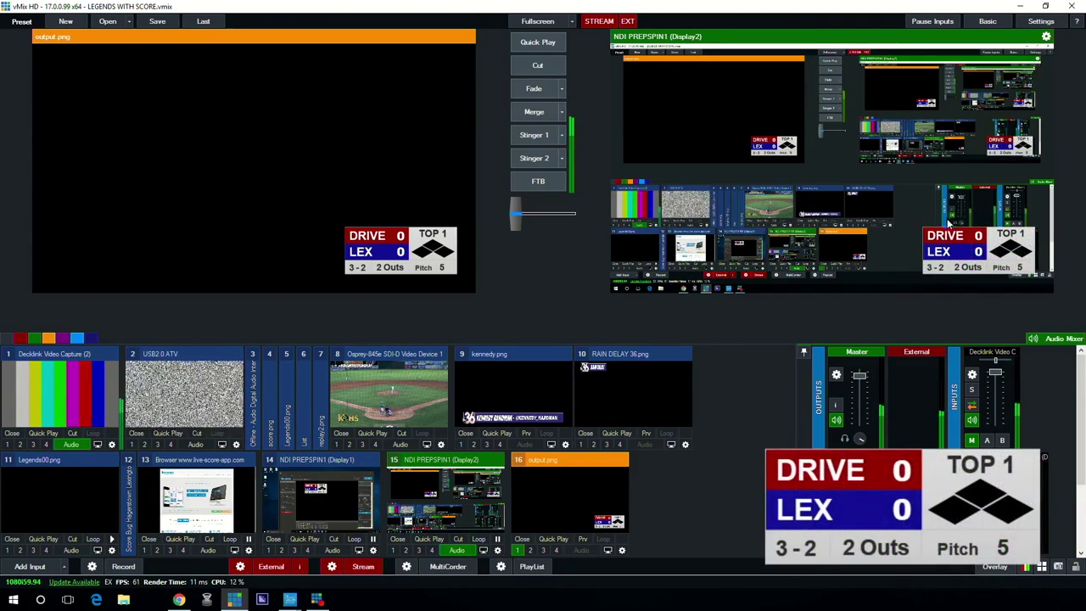